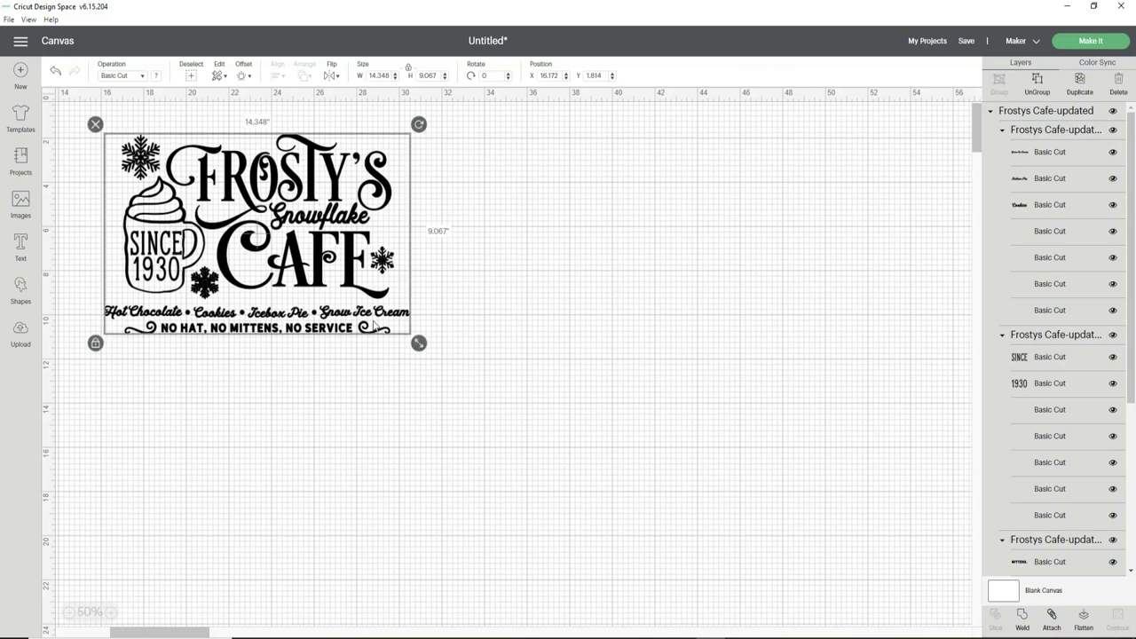
- Insert a square shape to the right of the Frosty's Cafe design and unlock its proportions
{"action": "left_click", "coordinate": [21, 286]}
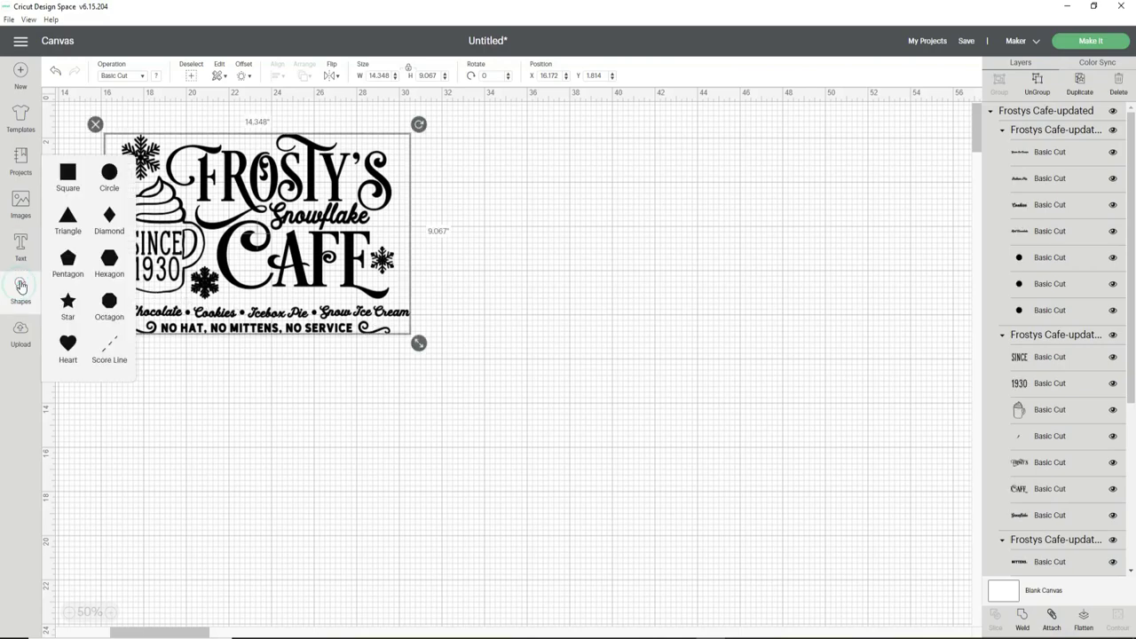
{"action": "left_click", "coordinate": [68, 175]}
{"action": "left_click_drag", "start_coordinate": [121, 133], "coordinate": [524, 286]}
{"action": "left_click", "coordinate": [488, 353]}
- Set the square's size to 30 in wide by 17.5 in high and move it toward the canvas's upper middle
{"action": "left_click", "coordinate": [373, 75]}
{"action": "type", "text": "30"}
{"action": "key", "text": "Return"}
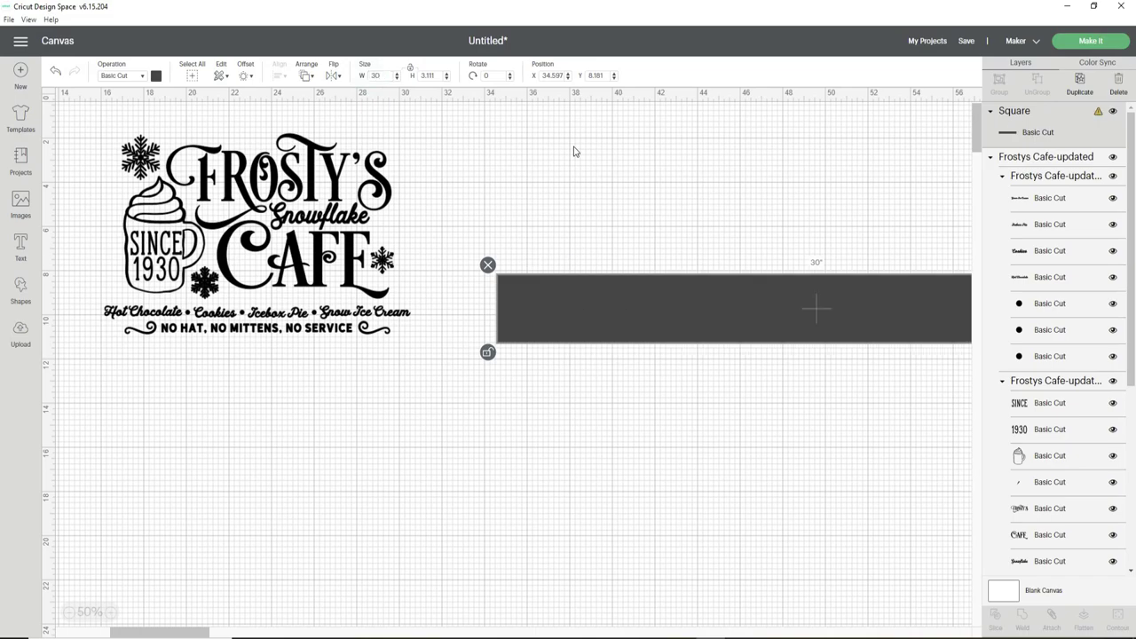
{"action": "left_click", "coordinate": [418, 76]}
{"action": "key", "text": "Return"}
{"action": "left_click_drag", "start_coordinate": [674, 385], "coordinate": [417, 254]}
- Colour the rectangle white and send it behind the Frosty's Cafe design
{"action": "left_click", "coordinate": [158, 77]}
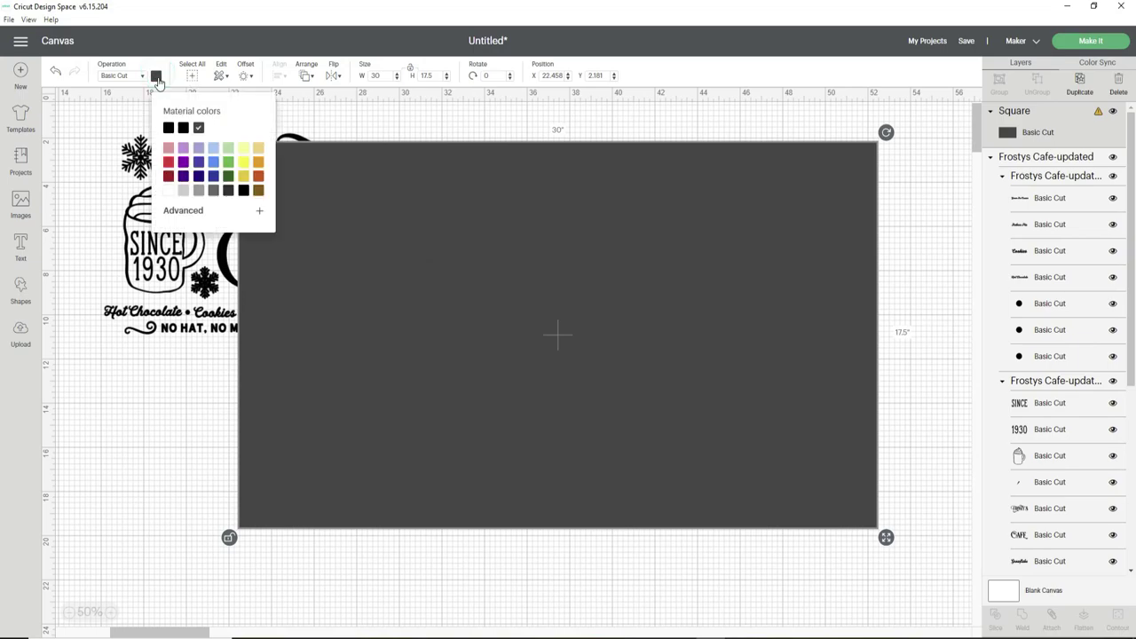
{"action": "left_click", "coordinate": [169, 190]}
{"action": "right_click", "coordinate": [479, 350]}
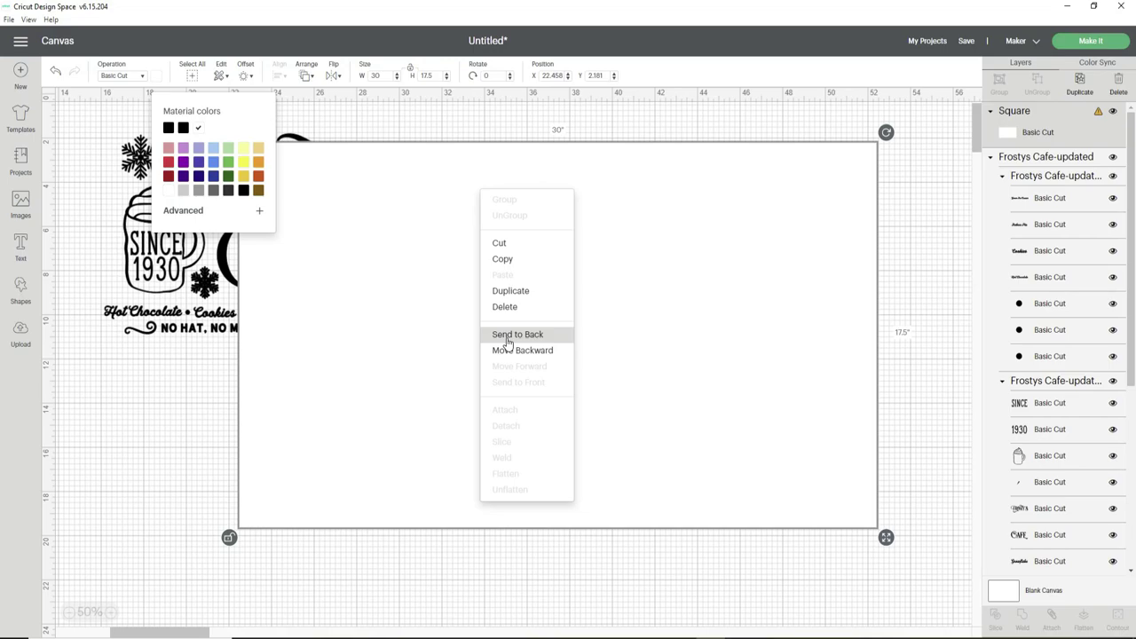
{"action": "left_click", "coordinate": [508, 341]}
- Enlarge the Frosty's Cafe design to about 26.04 by 16.456 in and centre it within the white rectangle
{"action": "left_click_drag", "start_coordinate": [259, 257], "coordinate": [436, 297]}
{"action": "left_click_drag", "start_coordinate": [592, 383], "coordinate": [767, 526]}
{"action": "left_click_drag", "start_coordinate": [676, 455], "coordinate": [691, 441]}
{"action": "left_click_drag", "start_coordinate": [818, 511], "coordinate": [843, 542]}
{"action": "left_click_drag", "start_coordinate": [779, 483], "coordinate": [769, 480]}
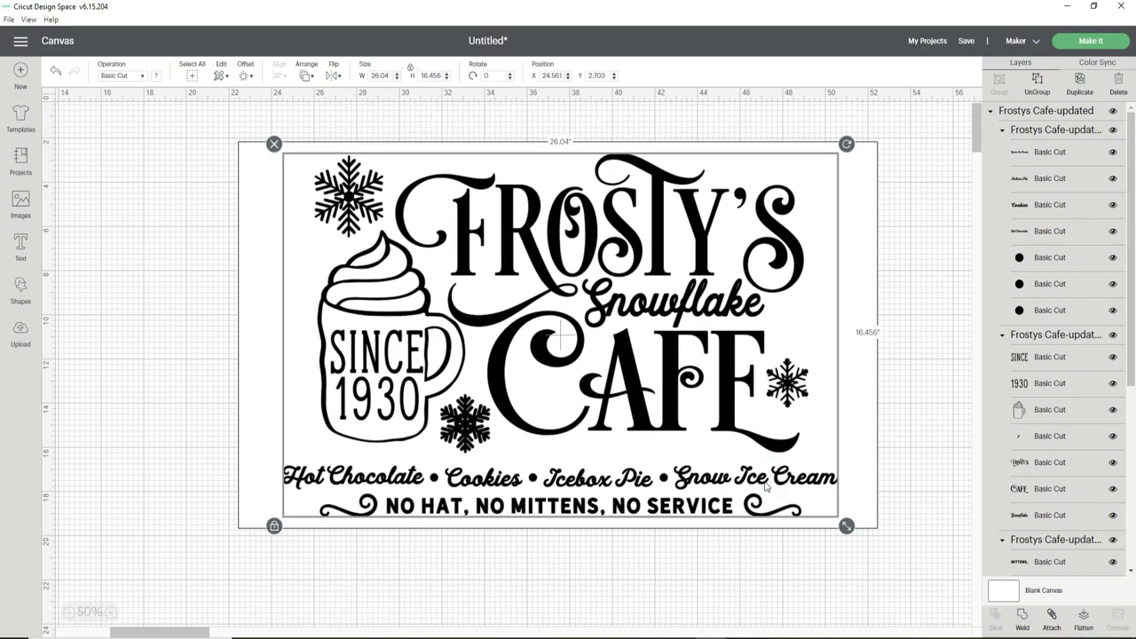
{"action": "left_click", "coordinate": [918, 314]}
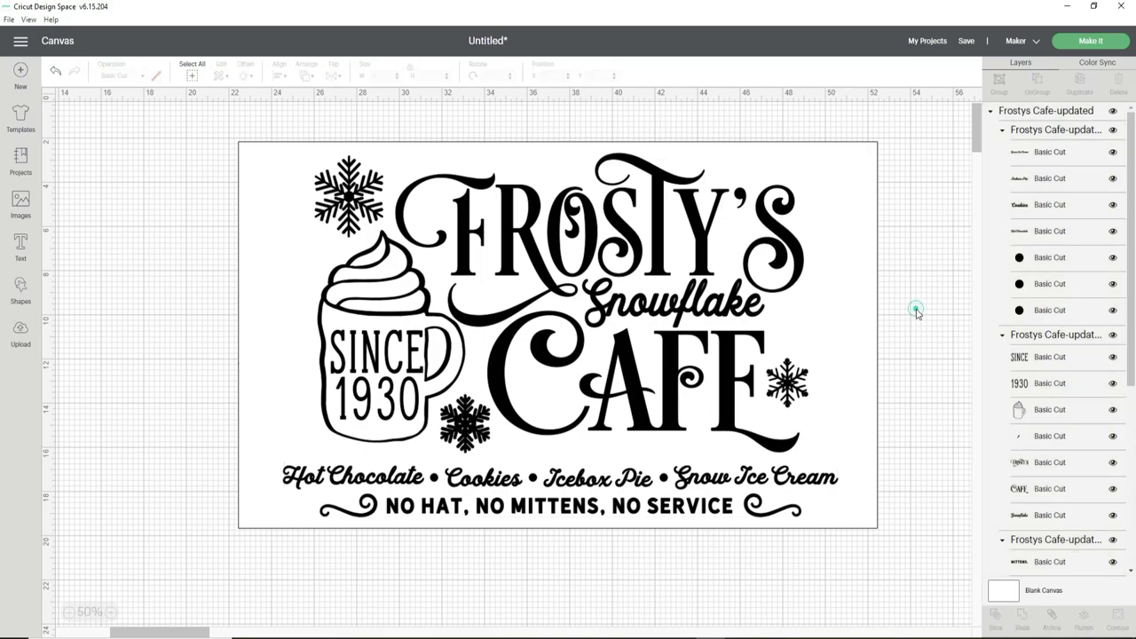
- Ungroup the whole Frosty's Cafe design and its subgroups, including both bottom text lines, into separate pieces
{"action": "left_click", "coordinate": [1037, 112]}
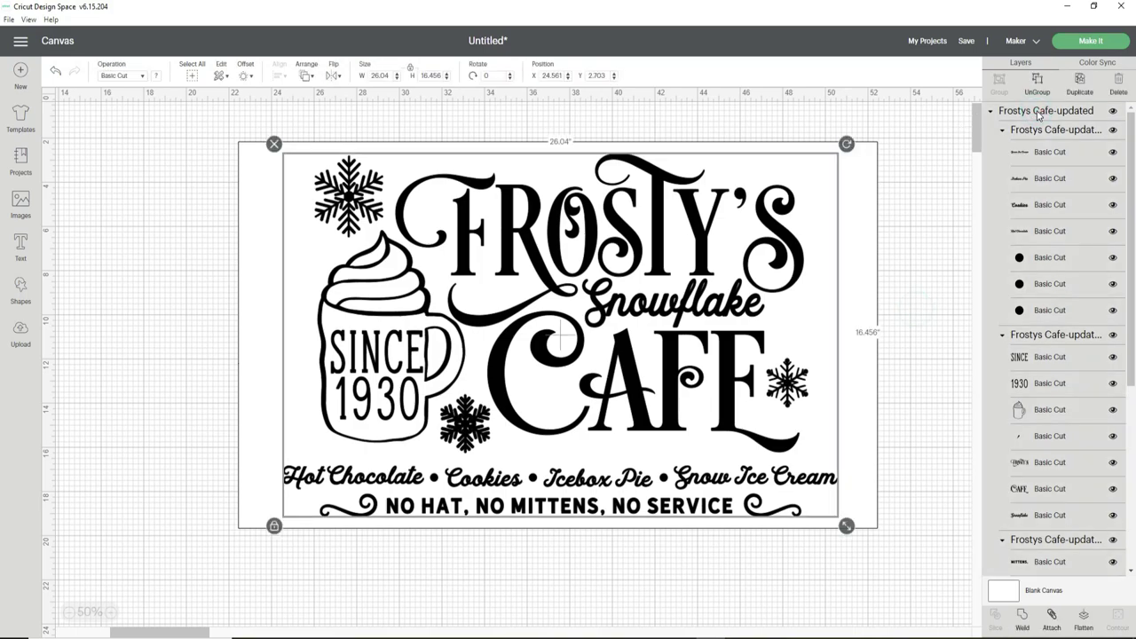
{"action": "left_click", "coordinate": [1037, 85]}
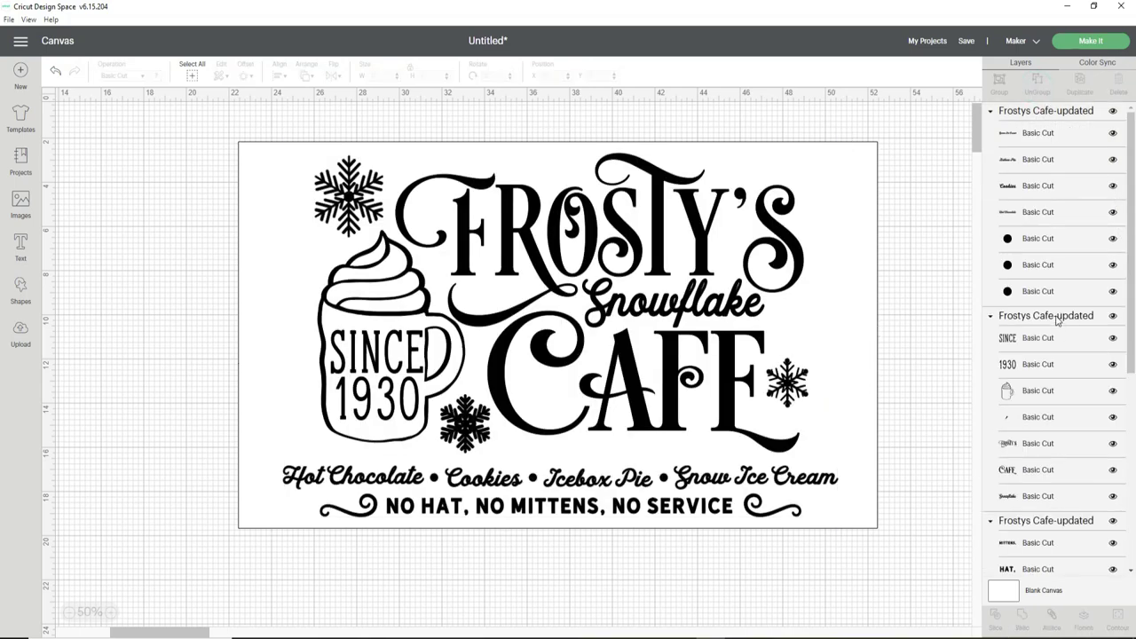
{"action": "left_click", "coordinate": [1054, 317]}
{"action": "left_click", "coordinate": [1036, 83]}
{"action": "left_click", "coordinate": [1050, 115]}
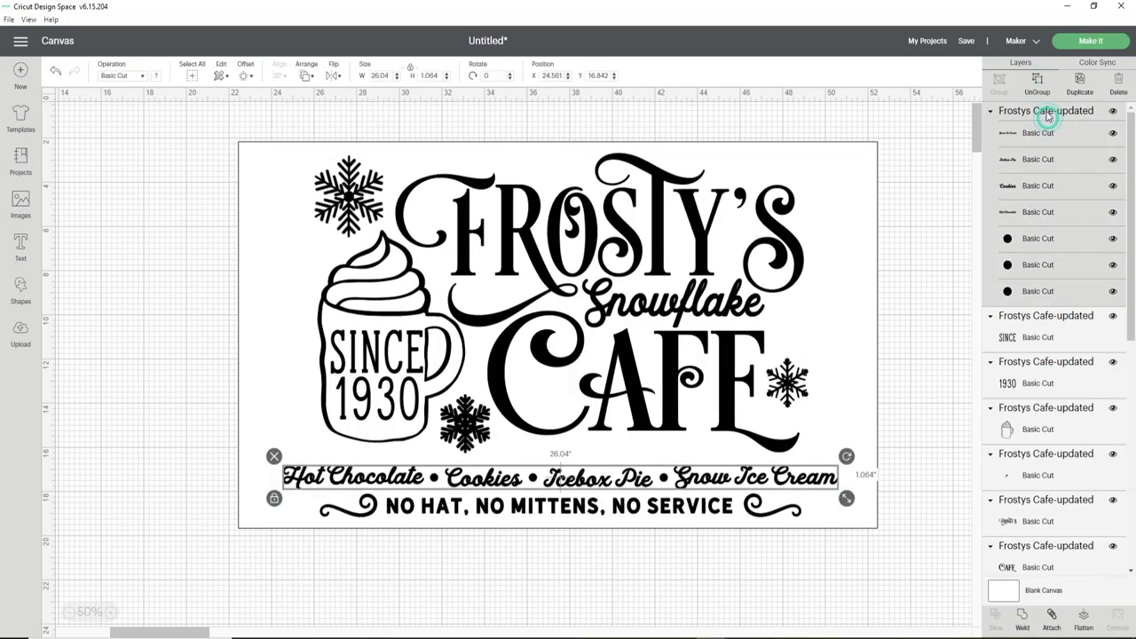
{"action": "left_click", "coordinate": [1036, 83]}
{"action": "left_click_drag", "start_coordinate": [1129, 147], "coordinate": [1123, 353]}
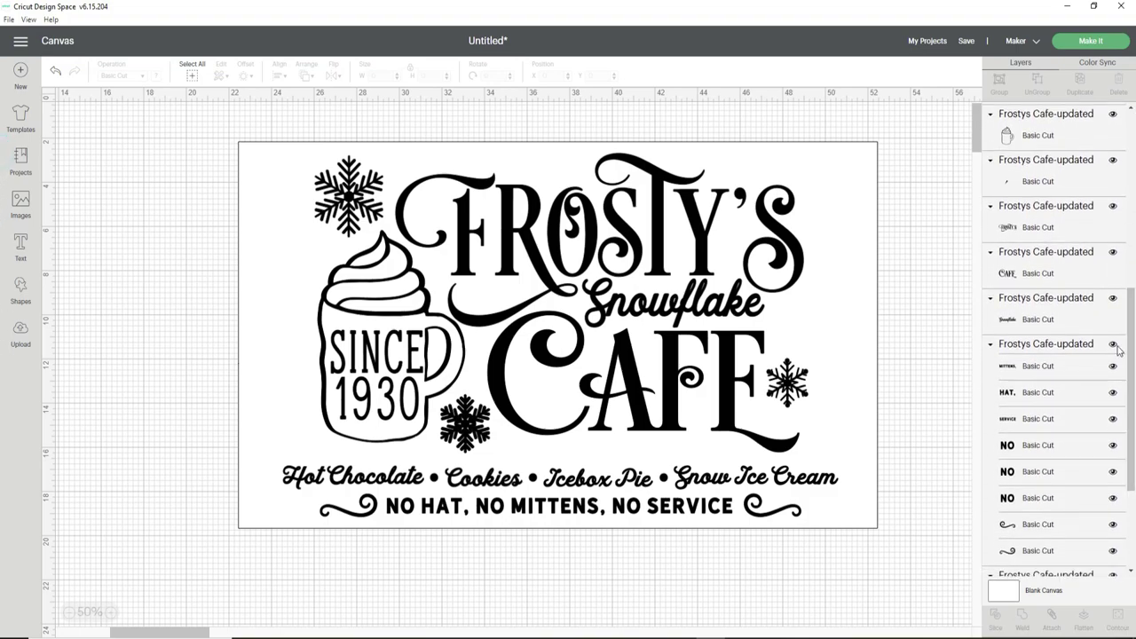
{"action": "left_click", "coordinate": [1067, 346]}
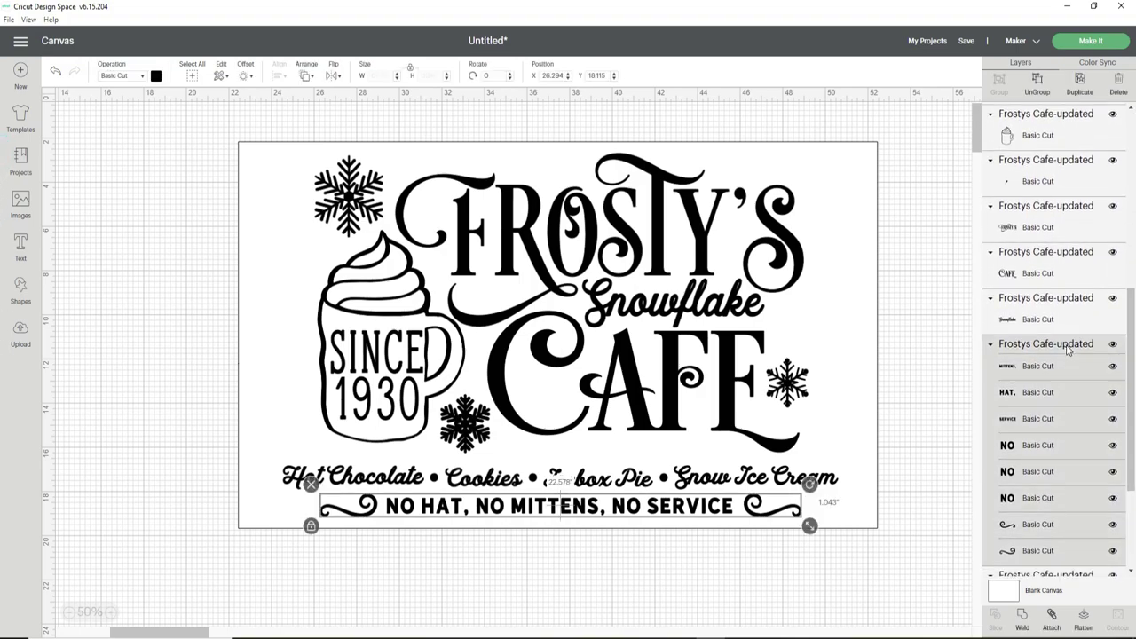
{"action": "left_click", "coordinate": [1036, 83]}
- Try moving the word MITTENS below its text line, and undo the move
{"action": "left_click_drag", "start_coordinate": [1131, 338], "coordinate": [1132, 217]}
{"action": "left_click_drag", "start_coordinate": [609, 507], "coordinate": [614, 533]}
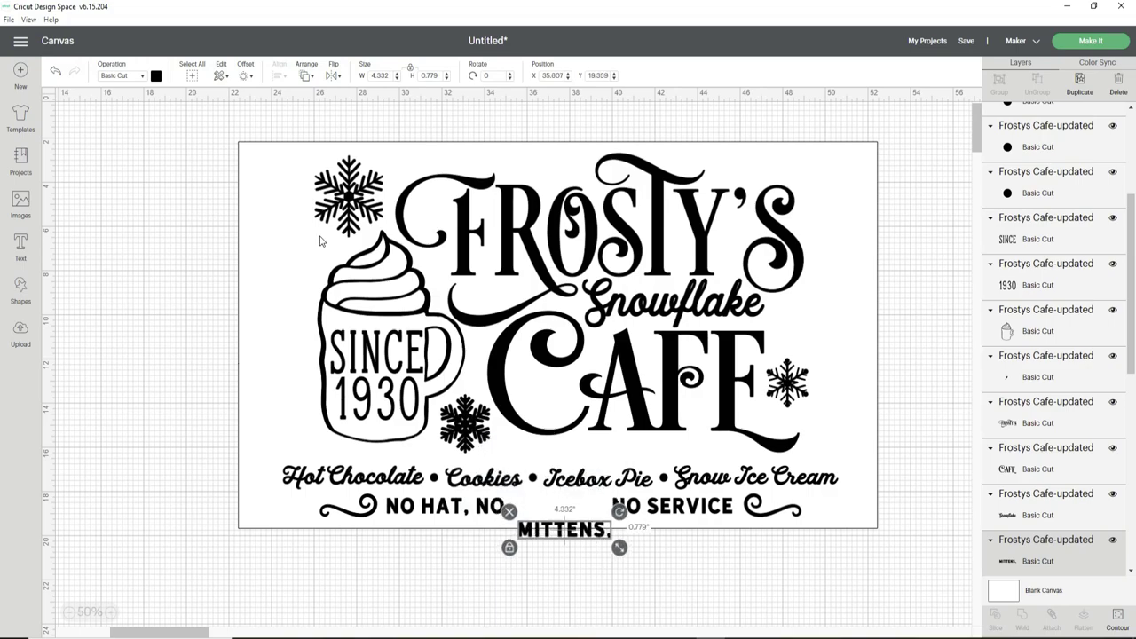
{"action": "left_click", "coordinate": [55, 71]}
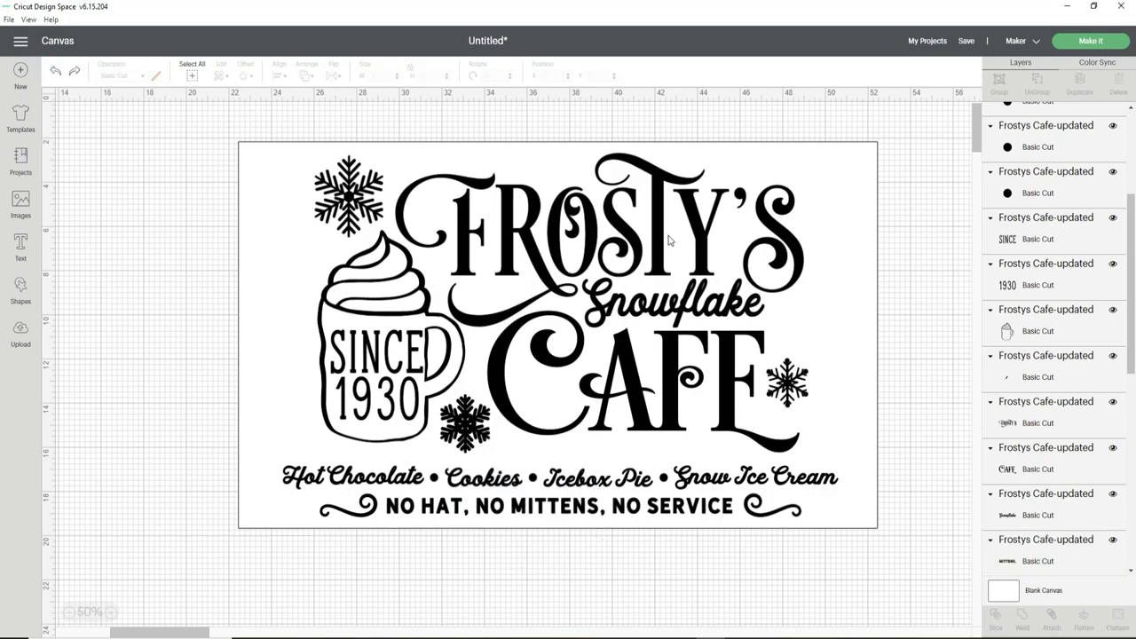
- Group and attach SINCE, 1930, the mug and the two snowflakes above and beside it
{"action": "left_click_drag", "start_coordinate": [1127, 347], "coordinate": [1127, 252]}
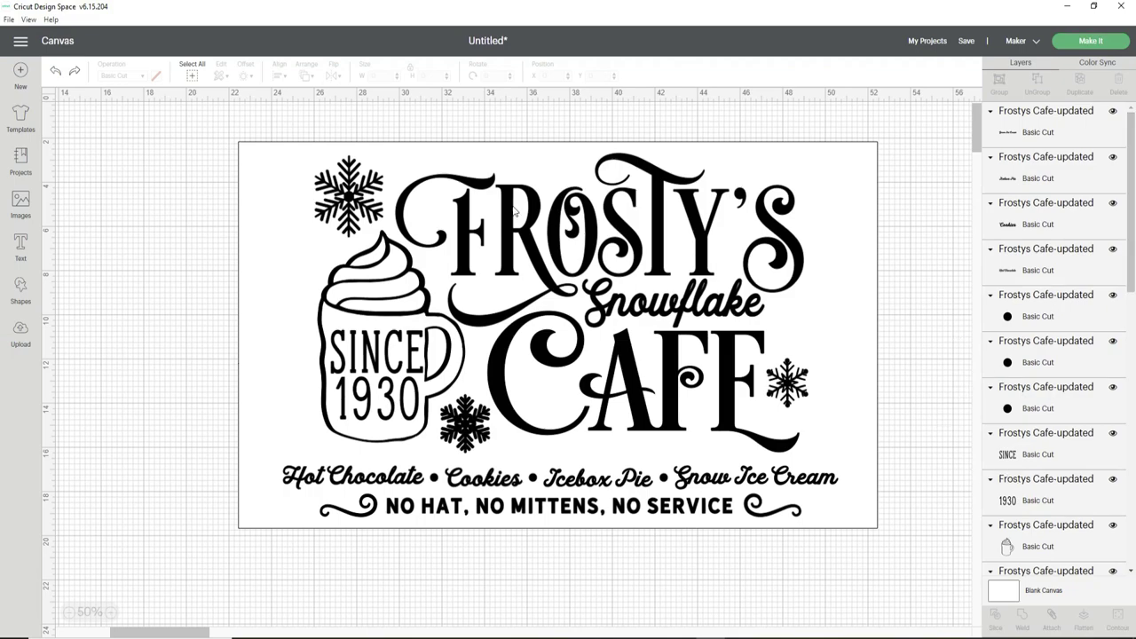
{"action": "left_click", "coordinate": [1016, 457]}
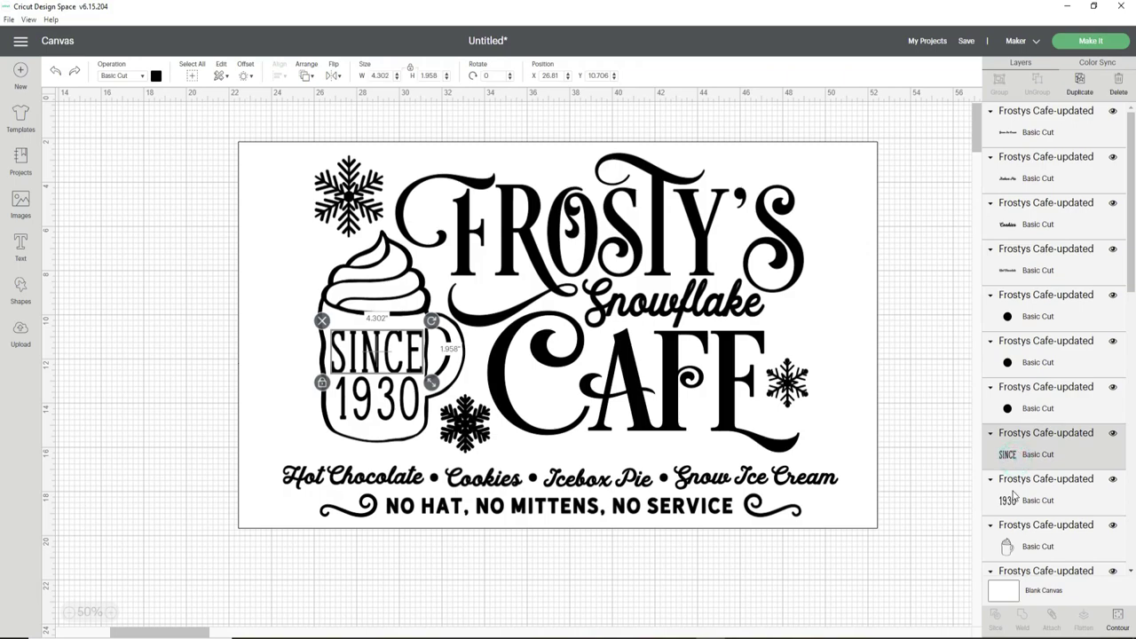
{"action": "left_click", "coordinate": [1010, 488], "text": "shift"}
{"action": "left_click", "coordinate": [1010, 534], "text": "shift"}
{"action": "scroll", "coordinate": [1042, 506], "scroll_direction": "down", "scroll_amount": 10}
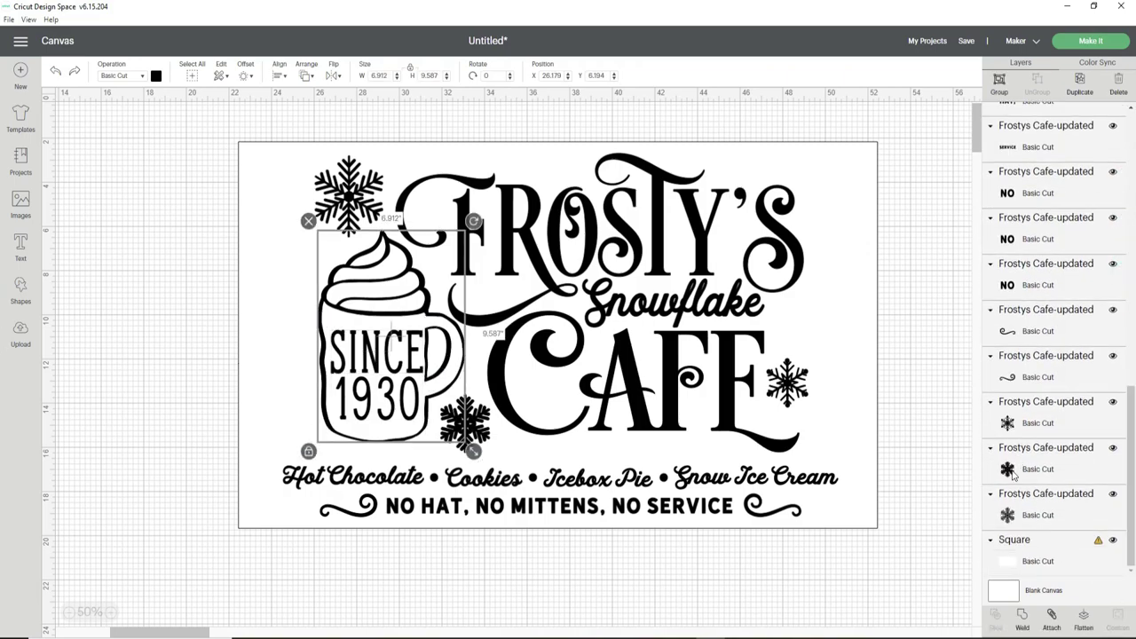
{"action": "left_click", "coordinate": [1012, 470], "text": "shift"}
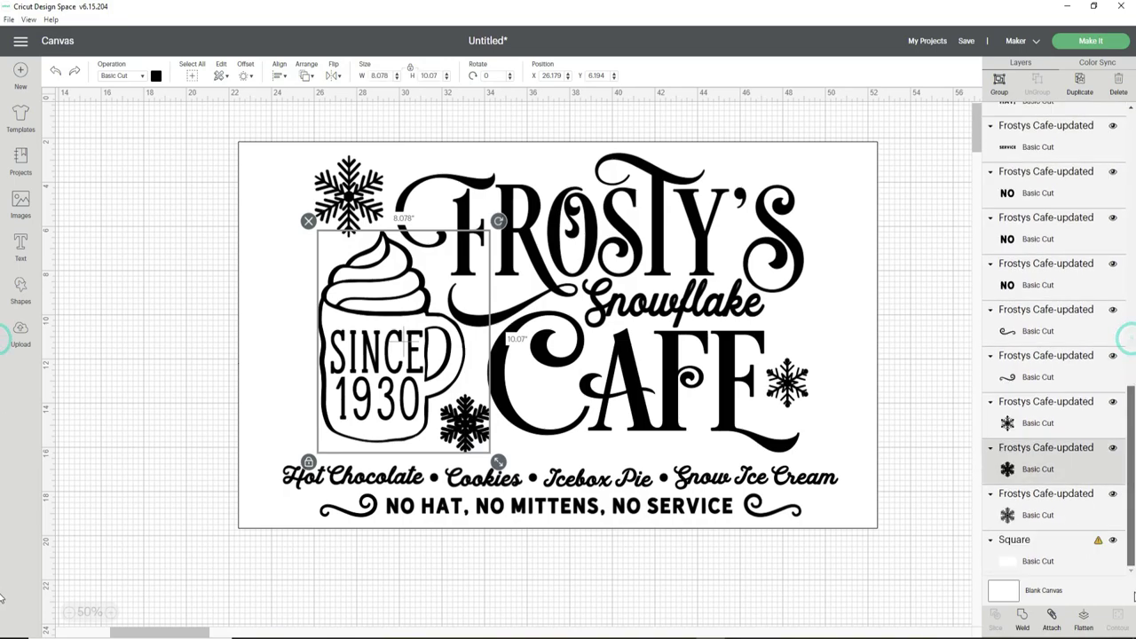
{"action": "left_click", "coordinate": [1032, 521], "text": "shift"}
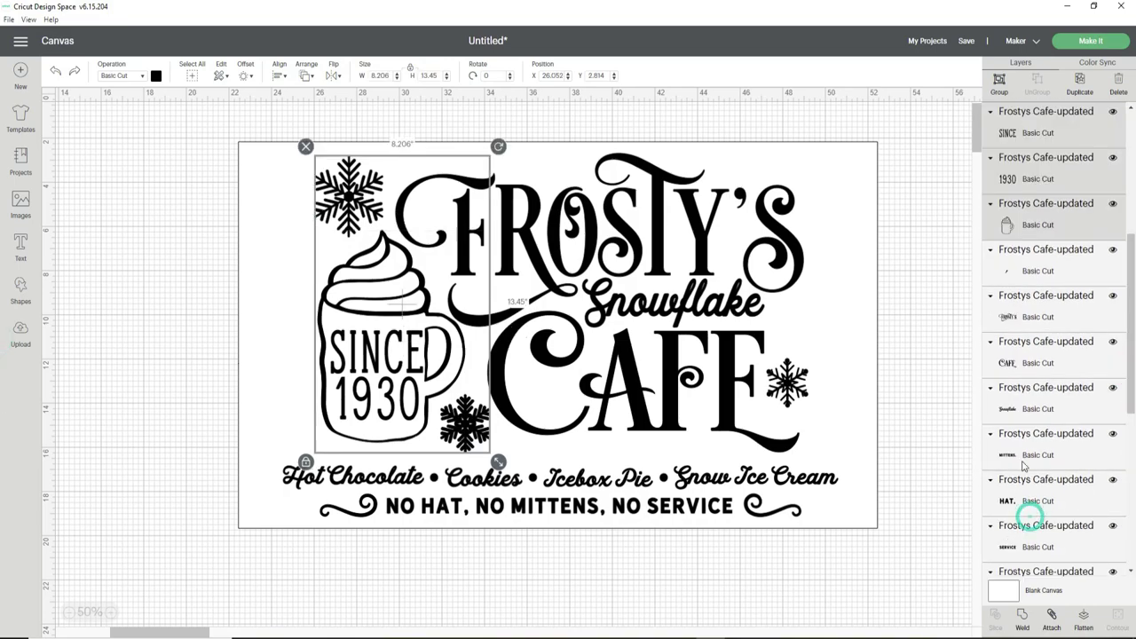
{"action": "left_click", "coordinate": [999, 82]}
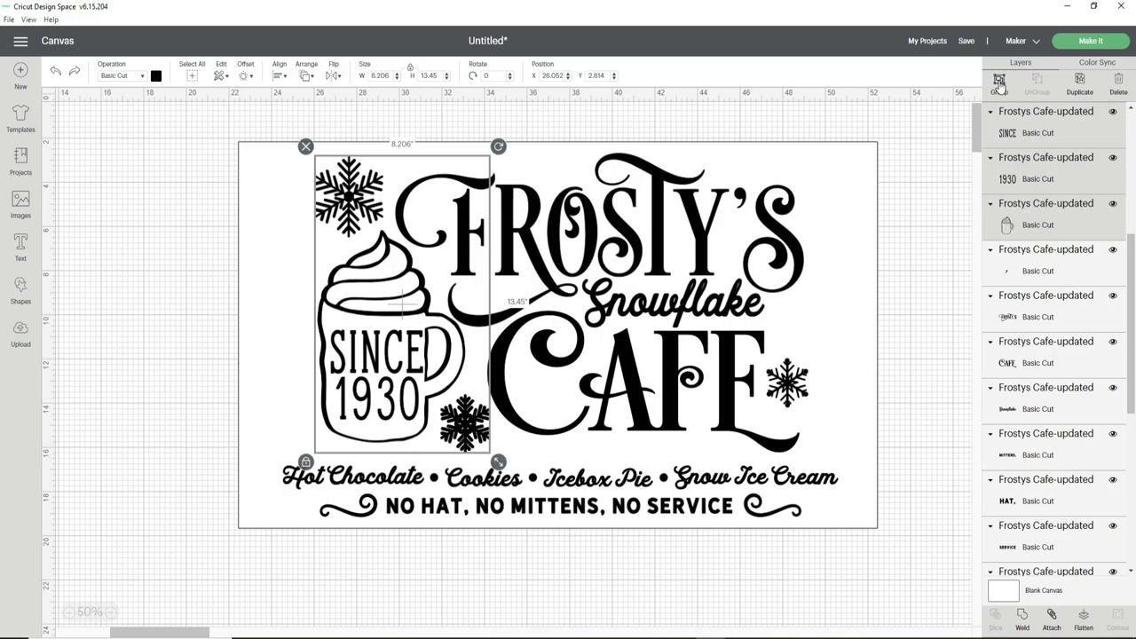
{"action": "left_click", "coordinate": [1050, 626]}
{"action": "left_click_drag", "start_coordinate": [398, 304], "coordinate": [360, 304]}
{"action": "left_click", "coordinate": [55, 71]}
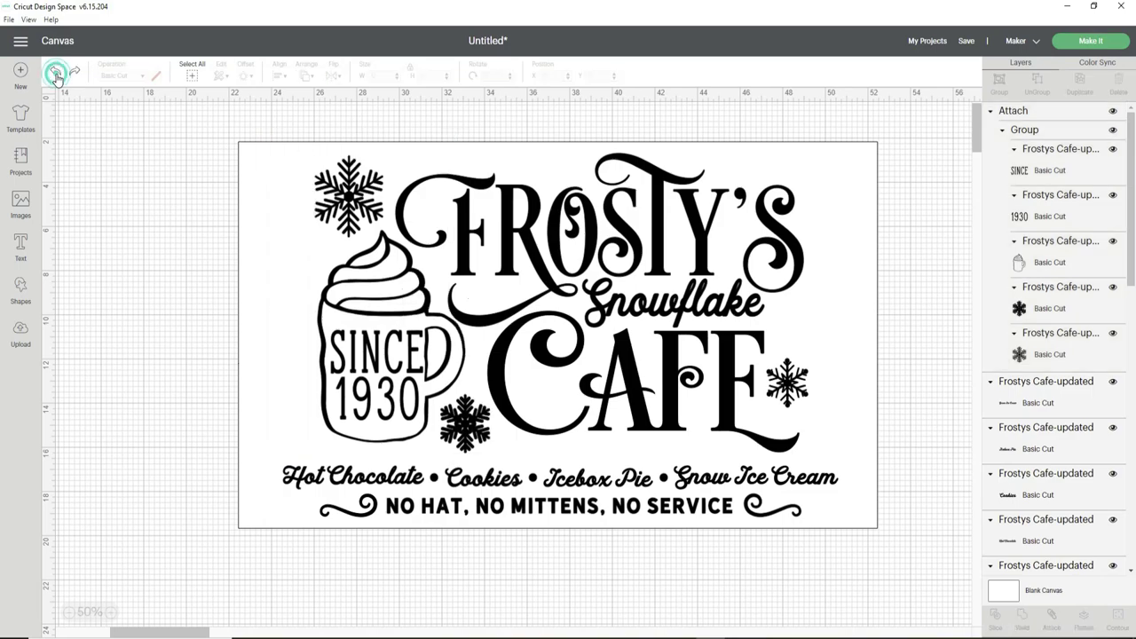
- Group and attach the words FROSTY'S and Snowflake
{"action": "scroll", "coordinate": [1030, 417], "scroll_direction": "down", "scroll_amount": 2}
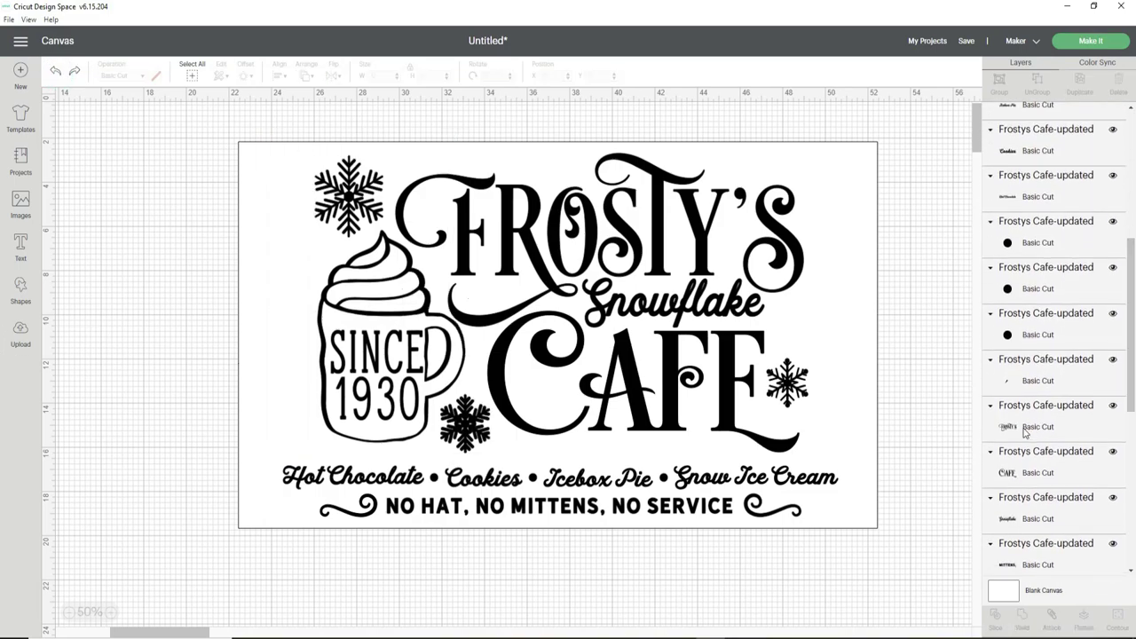
{"action": "left_click", "coordinate": [1025, 429]}
{"action": "left_click", "coordinate": [1022, 525], "text": "shift"}
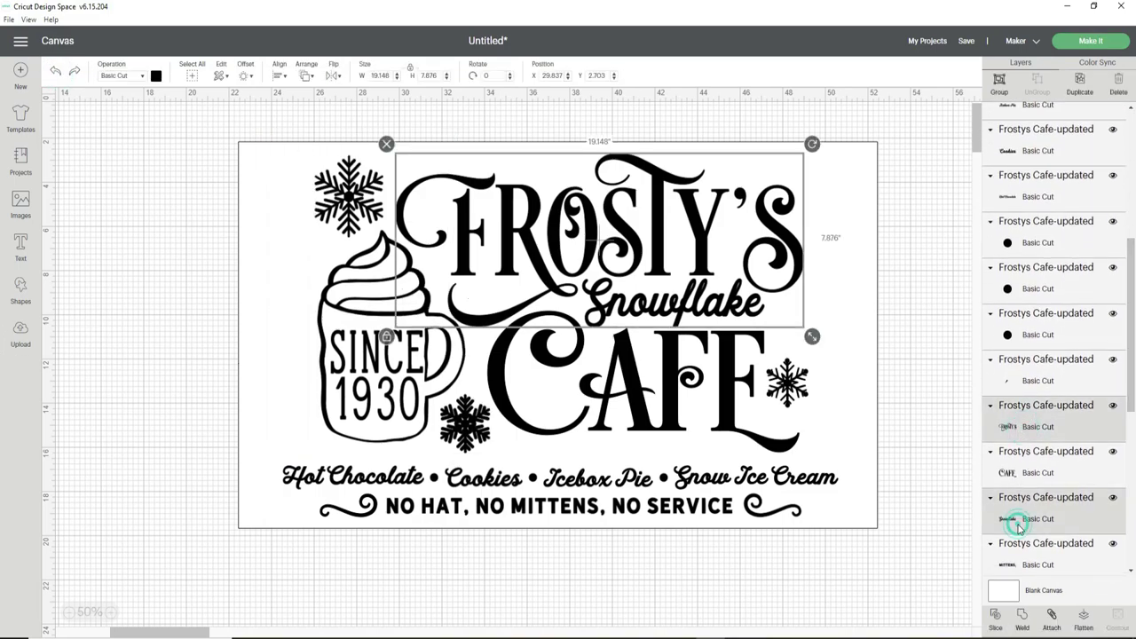
{"action": "left_click", "coordinate": [1012, 87]}
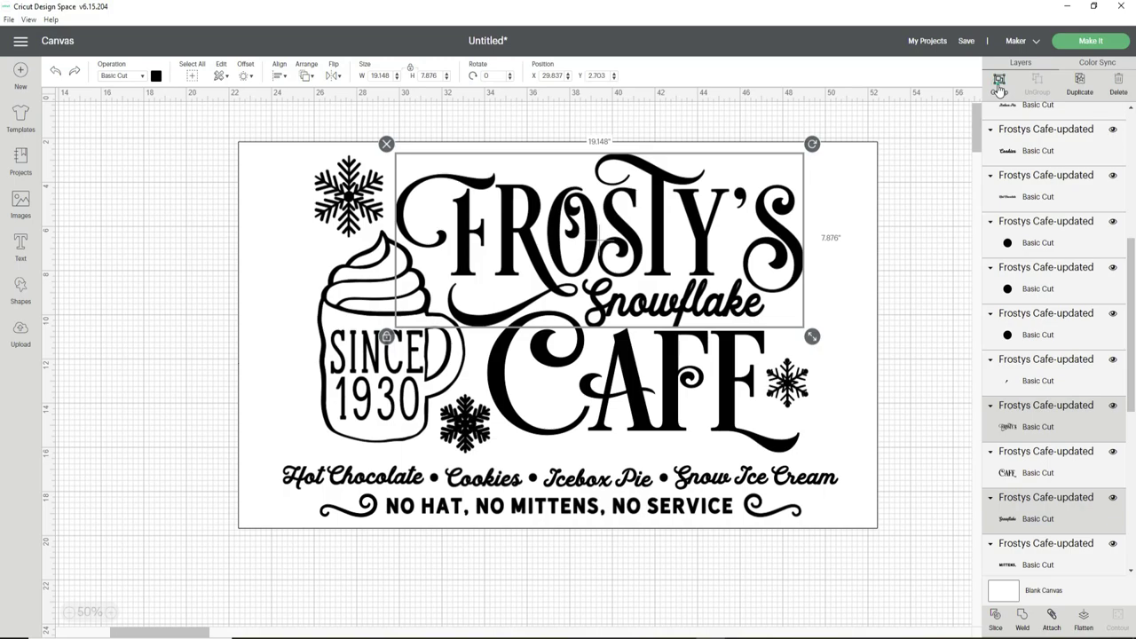
{"action": "left_click", "coordinate": [1050, 621]}
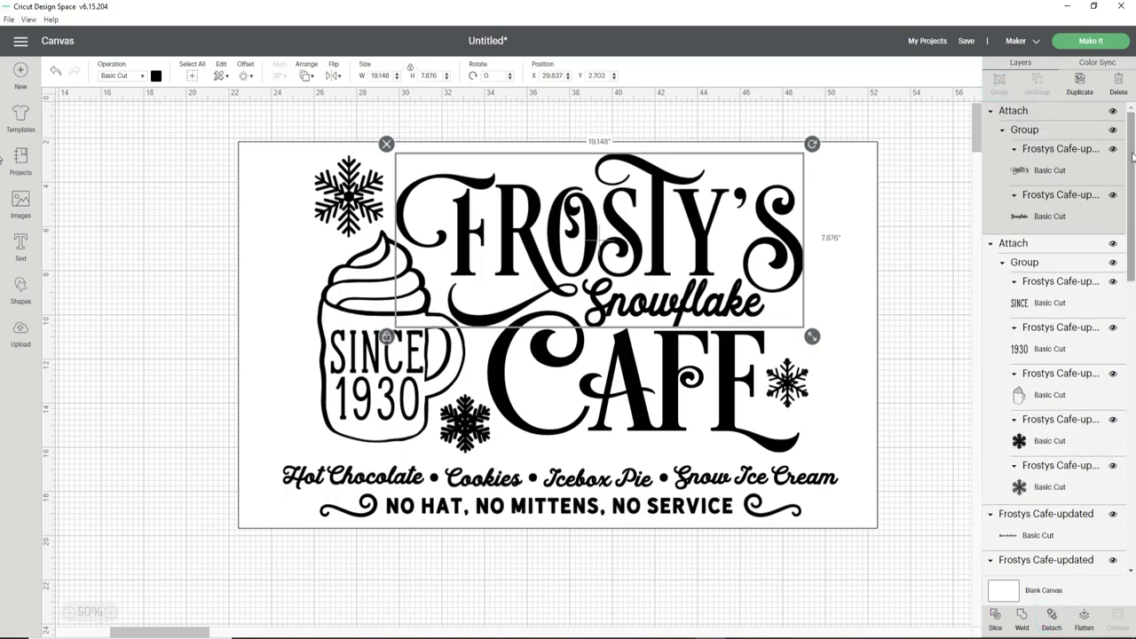
- Group and attach the word CAFE, the tiny stray piece inside it and the small snowflake beside it
{"action": "left_click_drag", "start_coordinate": [1131, 164], "coordinate": [1131, 342]}
{"action": "left_click", "coordinate": [1027, 403]}
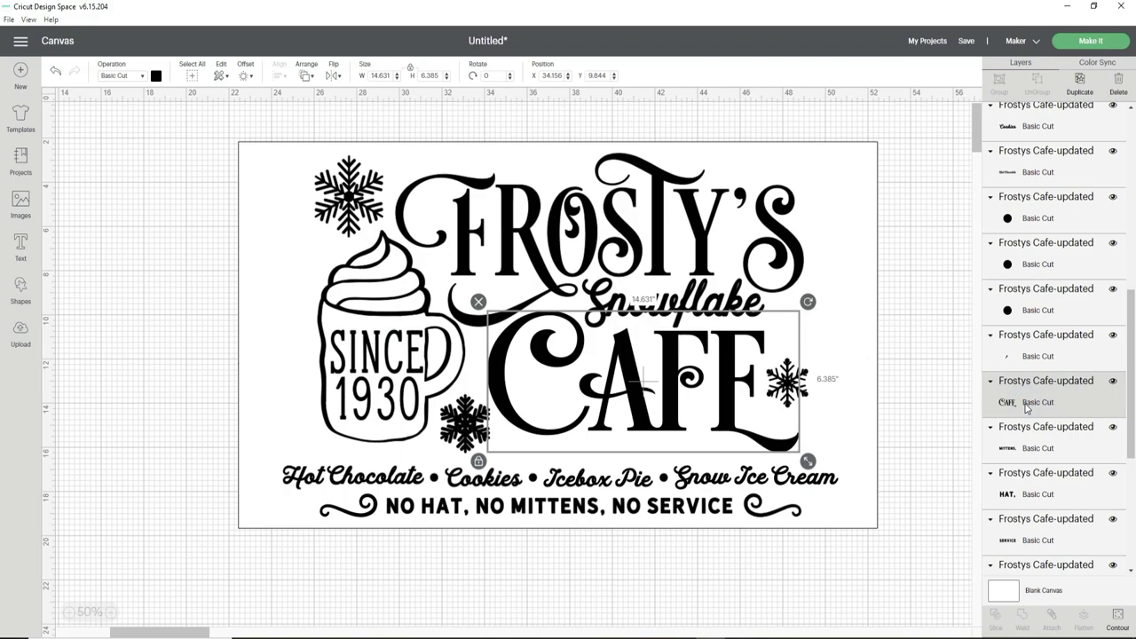
{"action": "left_click", "coordinate": [1011, 357]}
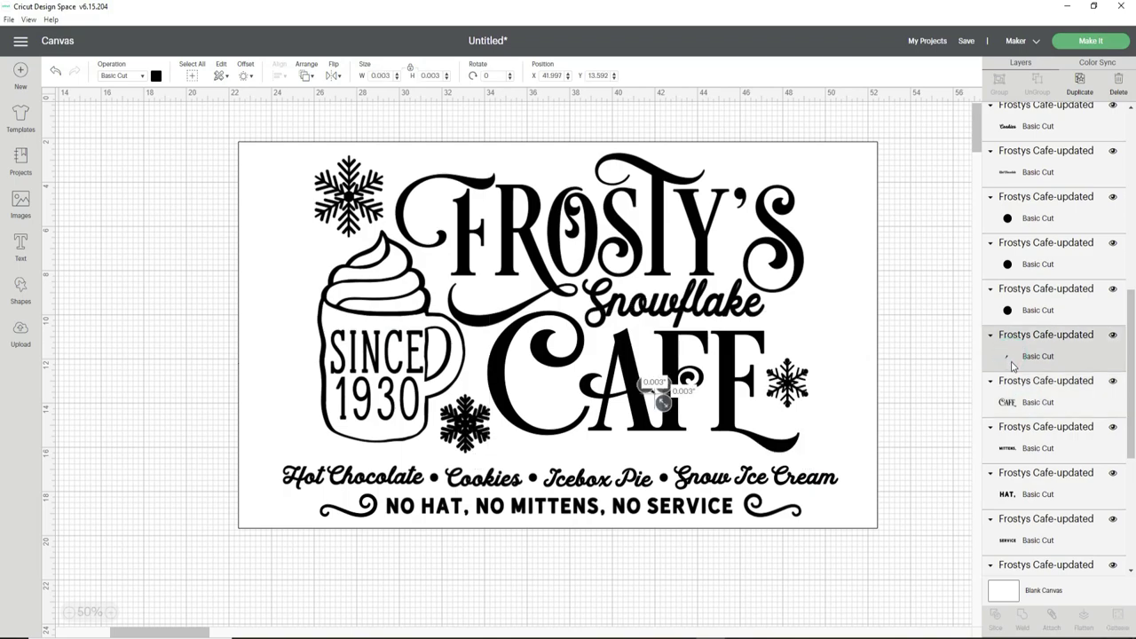
{"action": "left_click", "coordinate": [1023, 403], "text": "shift"}
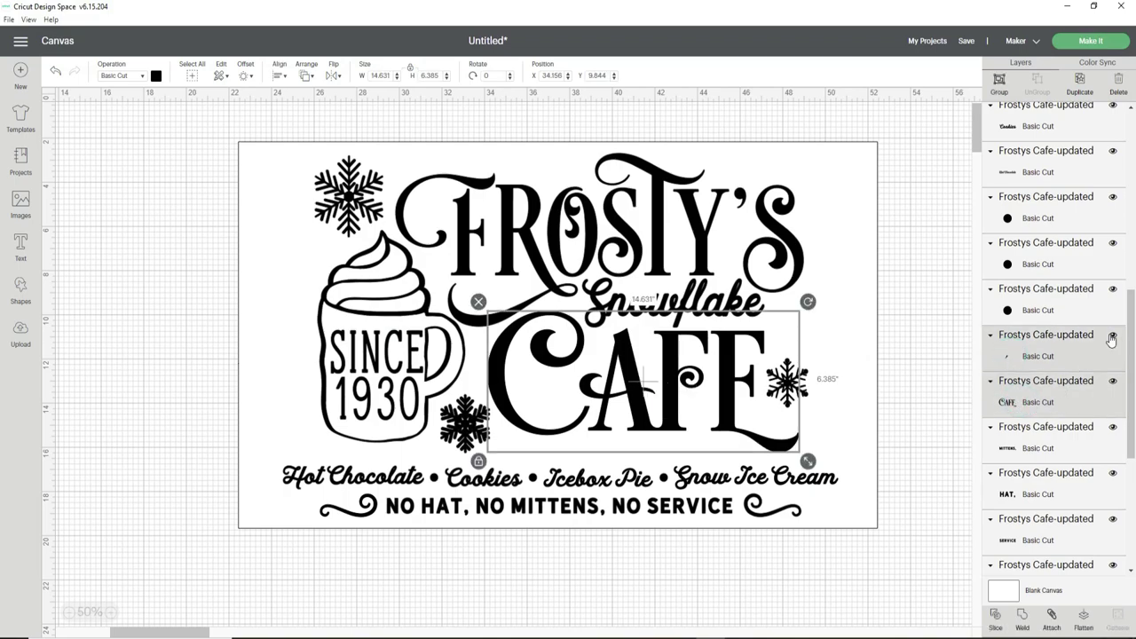
{"action": "scroll", "coordinate": [1038, 519], "scroll_direction": "down", "scroll_amount": 3}
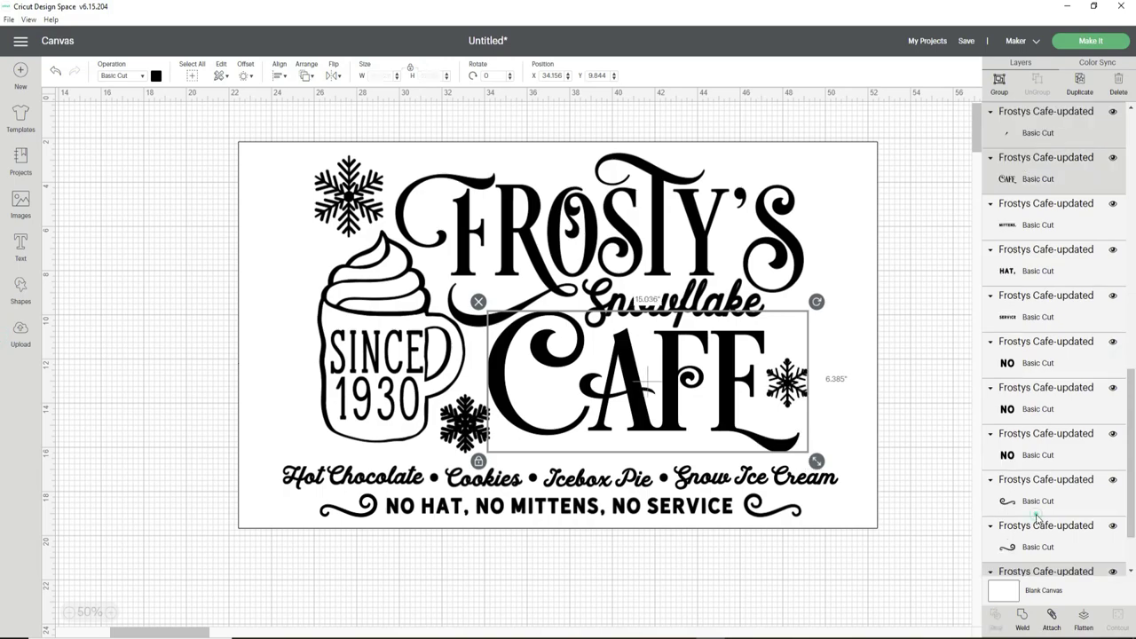
{"action": "left_click", "coordinate": [999, 81]}
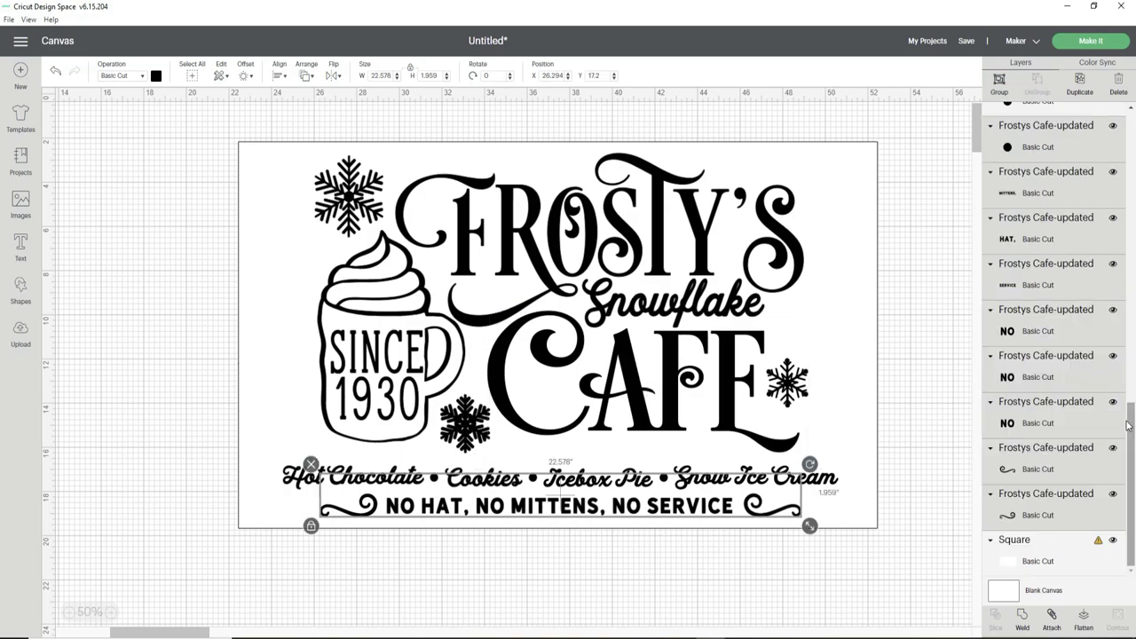
- Group and attach all words, dots and flourishes of the menu line and the NO HAT, NO MITTENS, NO SERVICE line
{"action": "left_click_drag", "start_coordinate": [1127, 426], "coordinate": [1126, 346]}
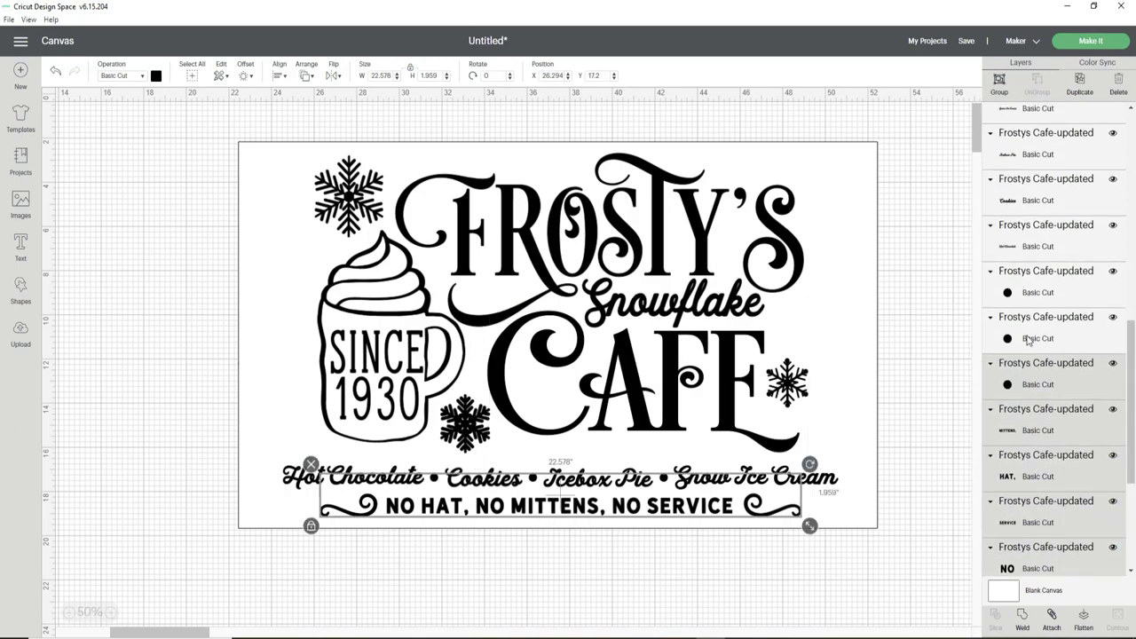
{"action": "left_click", "coordinate": [1025, 338]}
{"action": "left_click", "coordinate": [1022, 293], "text": "shift"}
{"action": "left_click", "coordinate": [1021, 248], "text": "shift"}
{"action": "left_click", "coordinate": [1012, 188], "text": "shift"}
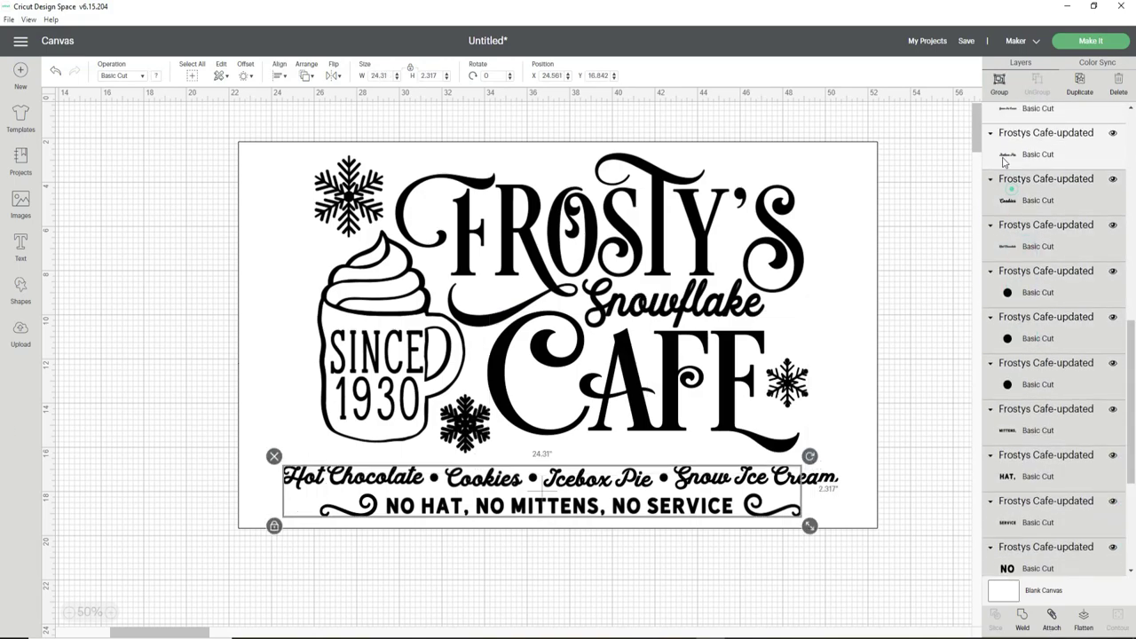
{"action": "left_click", "coordinate": [999, 132], "text": "shift"}
{"action": "left_click_drag", "start_coordinate": [1125, 413], "coordinate": [1132, 311]}
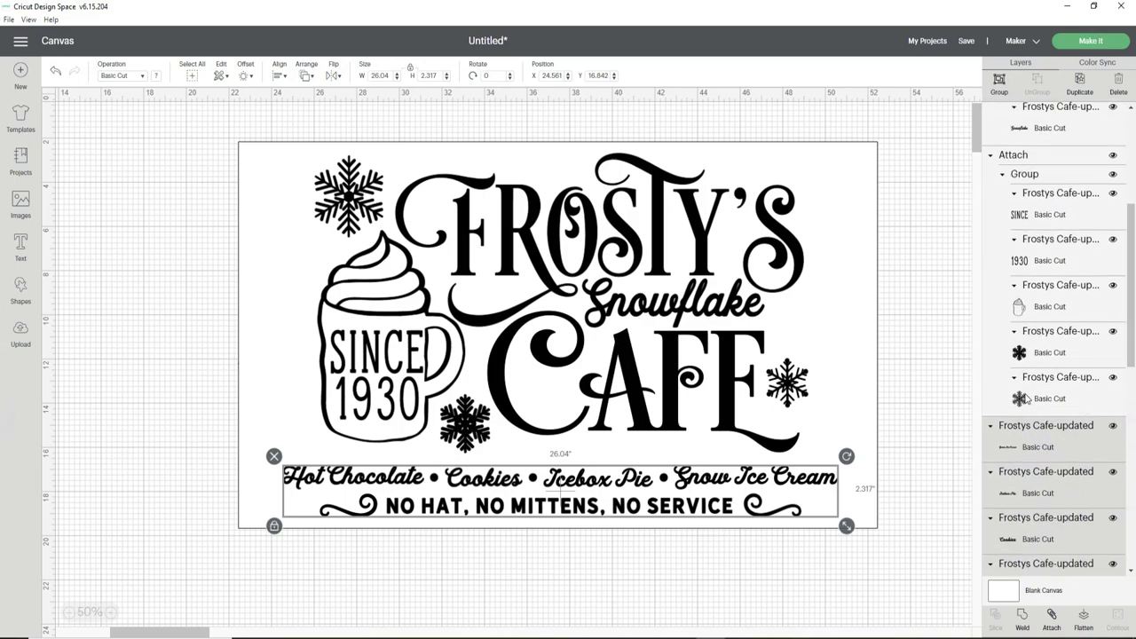
{"action": "left_click", "coordinate": [999, 81]}
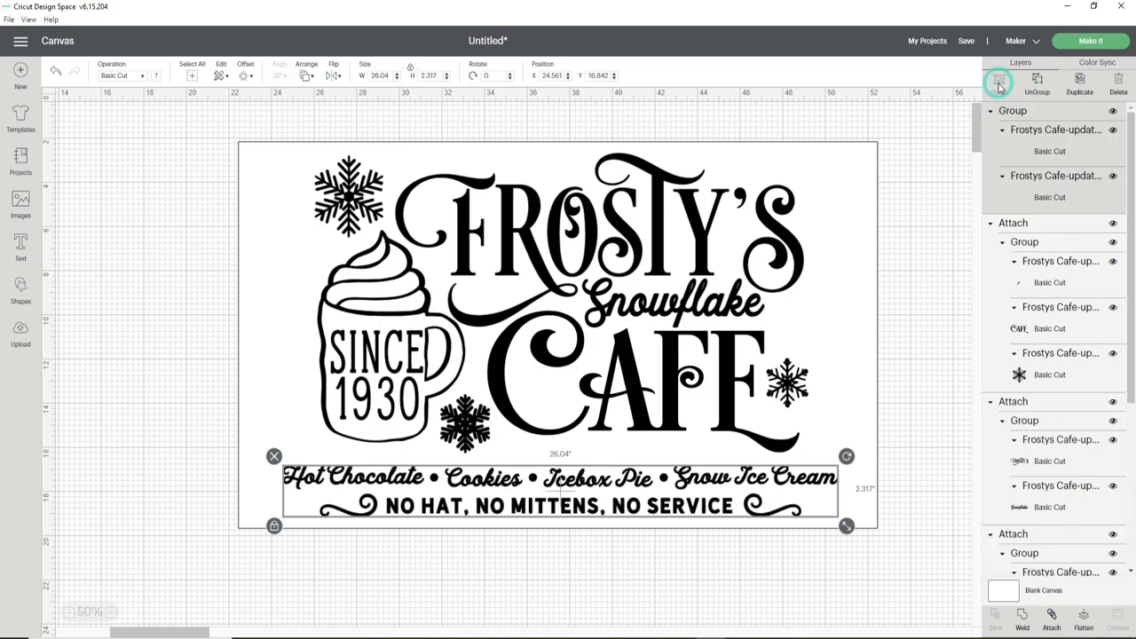
{"action": "left_click", "coordinate": [1051, 617]}
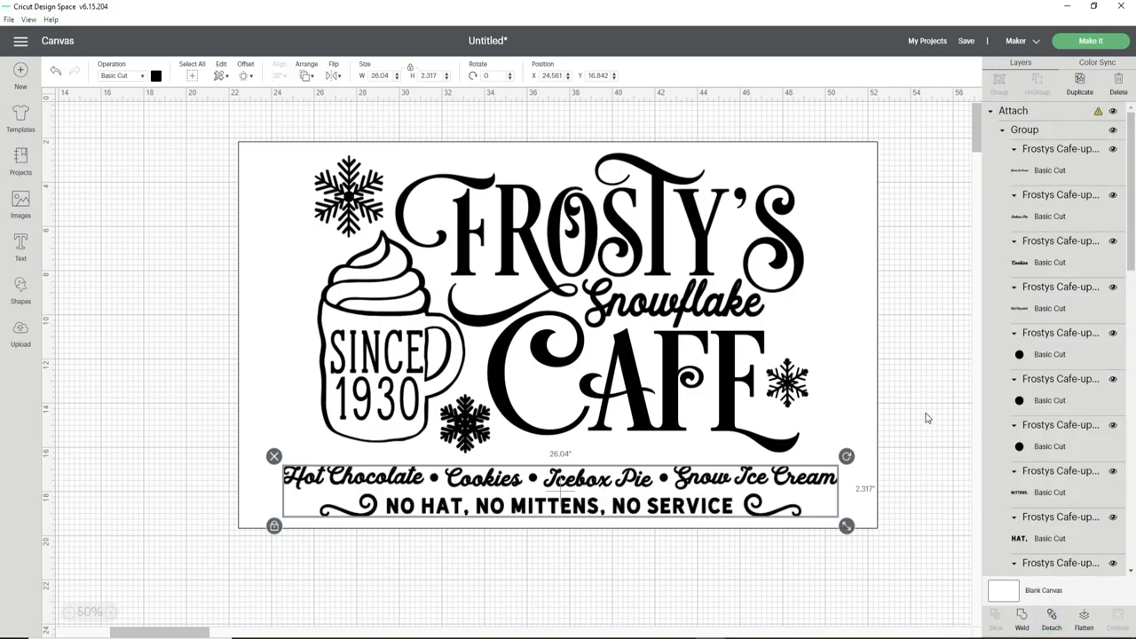
- Move the white board rectangle out from behind the sign design and delete it
{"action": "left_click", "coordinate": [903, 335]}
{"action": "left_click_drag", "start_coordinate": [855, 318], "coordinate": [792, 543]}
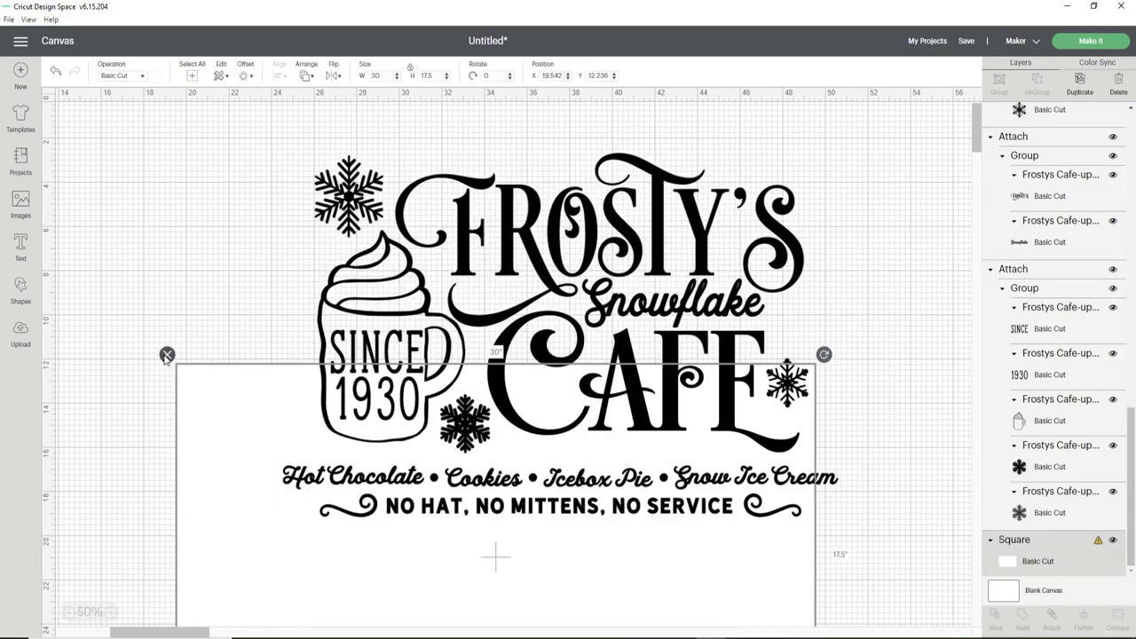
{"action": "left_click", "coordinate": [166, 353]}
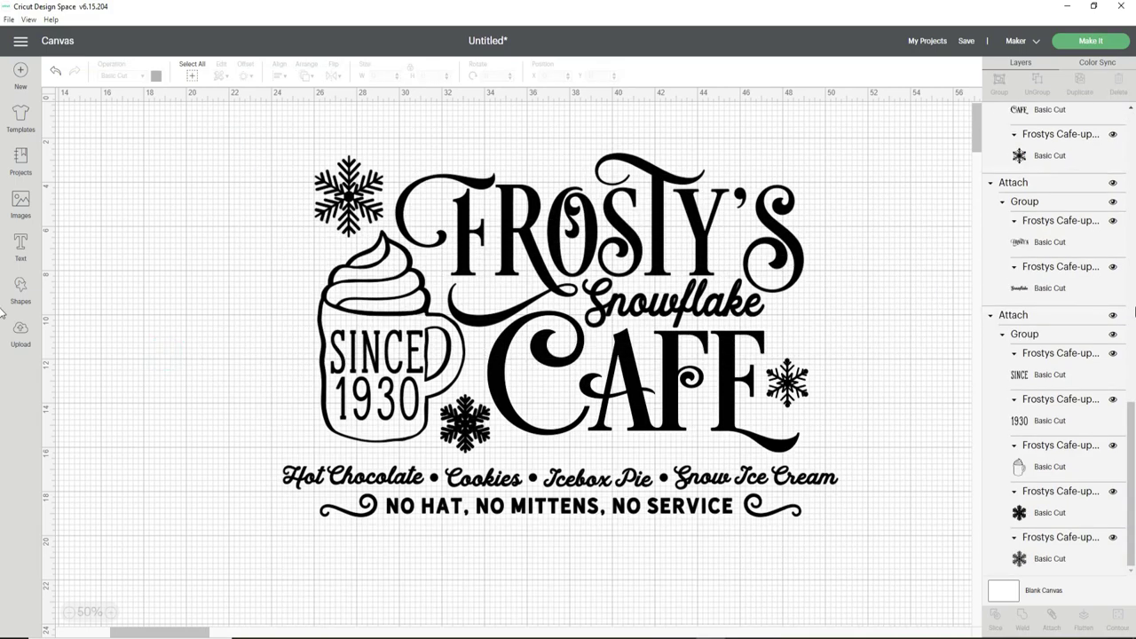
- Check the size warning on the attached menu section and scale the section down proportionally to about 23.46 in wide
{"action": "scroll", "coordinate": [1114, 184], "scroll_direction": "up", "scroll_amount": 10}
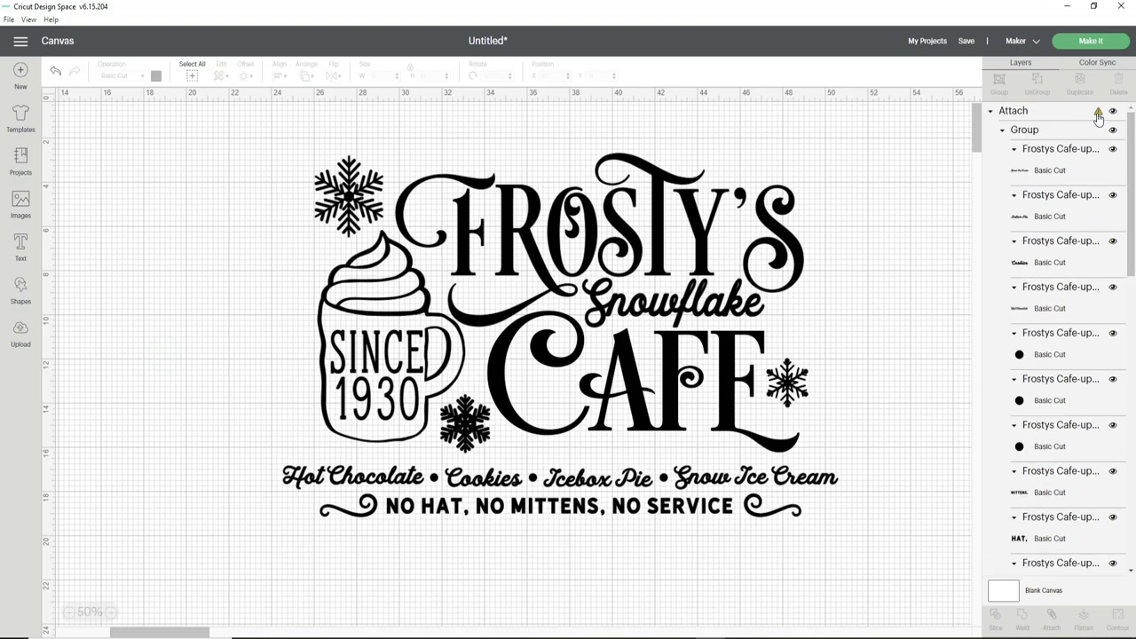
{"action": "left_click", "coordinate": [1098, 118]}
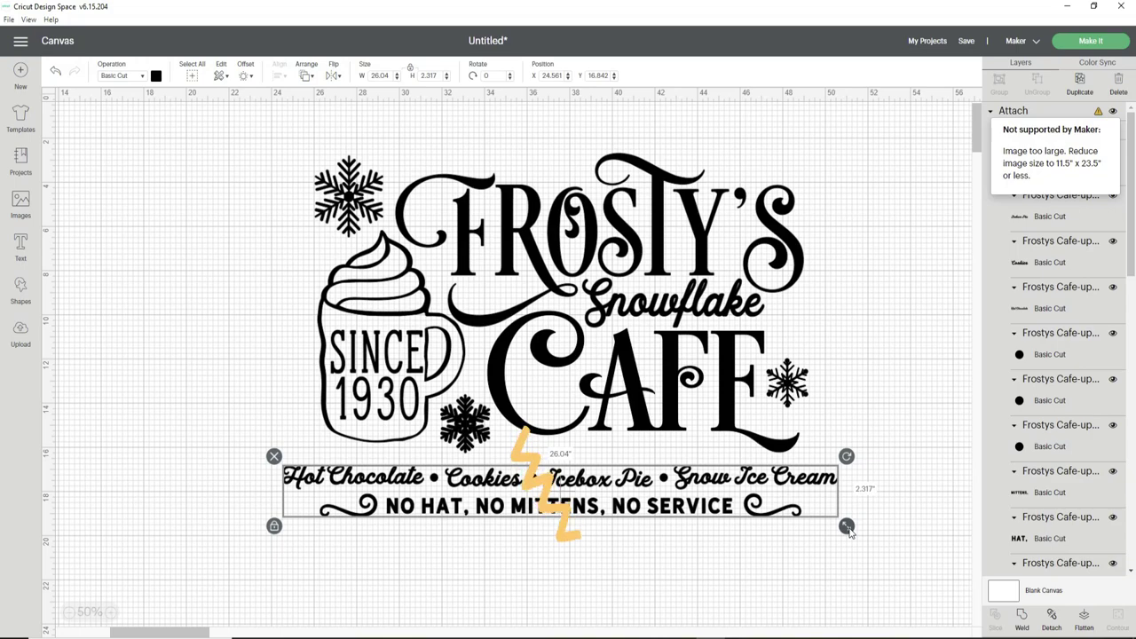
{"action": "left_click_drag", "start_coordinate": [847, 530], "coordinate": [795, 494]}
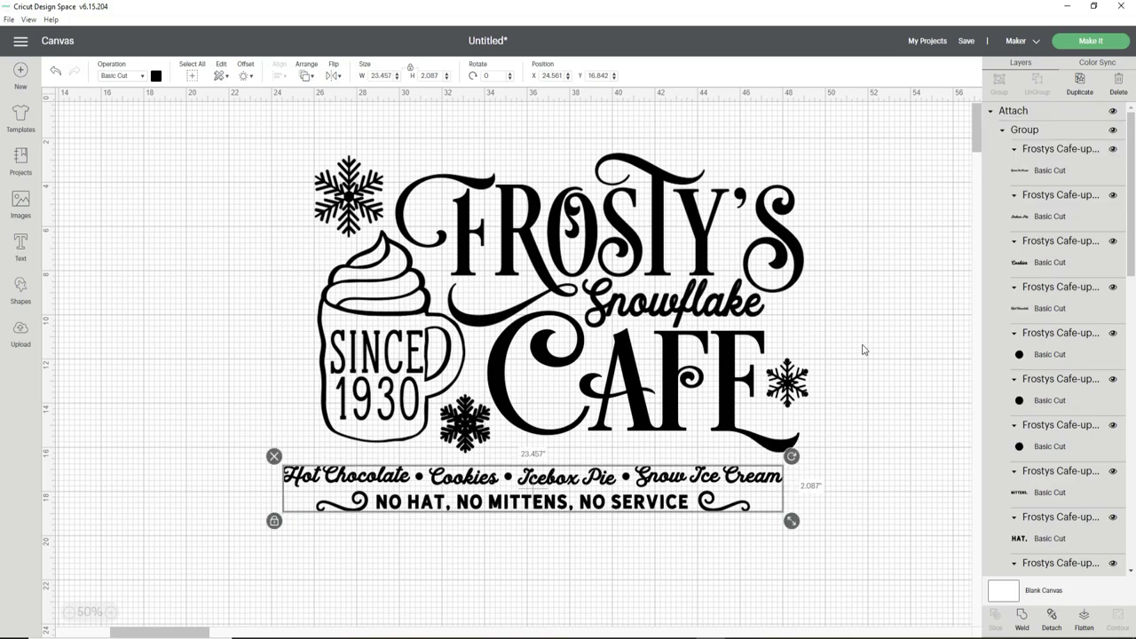
{"action": "left_click", "coordinate": [908, 267]}
- Send the design to cut preparation, accept the larger mat, and review the layouts of mats 2, 3 and 1
{"action": "left_click", "coordinate": [1109, 50]}
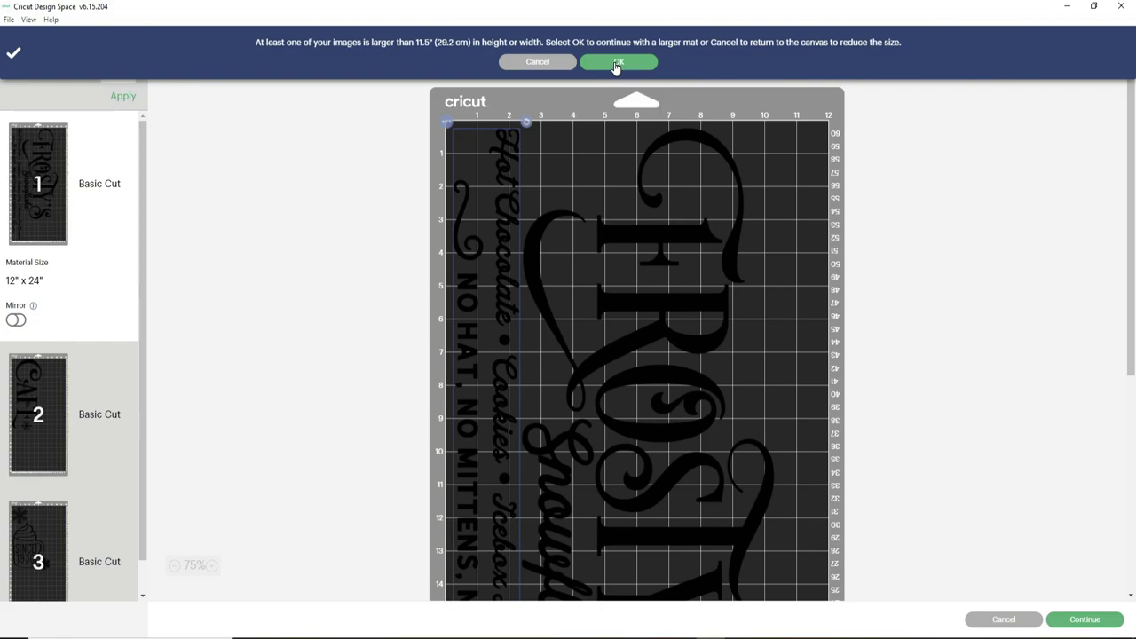
{"action": "left_click", "coordinate": [616, 64]}
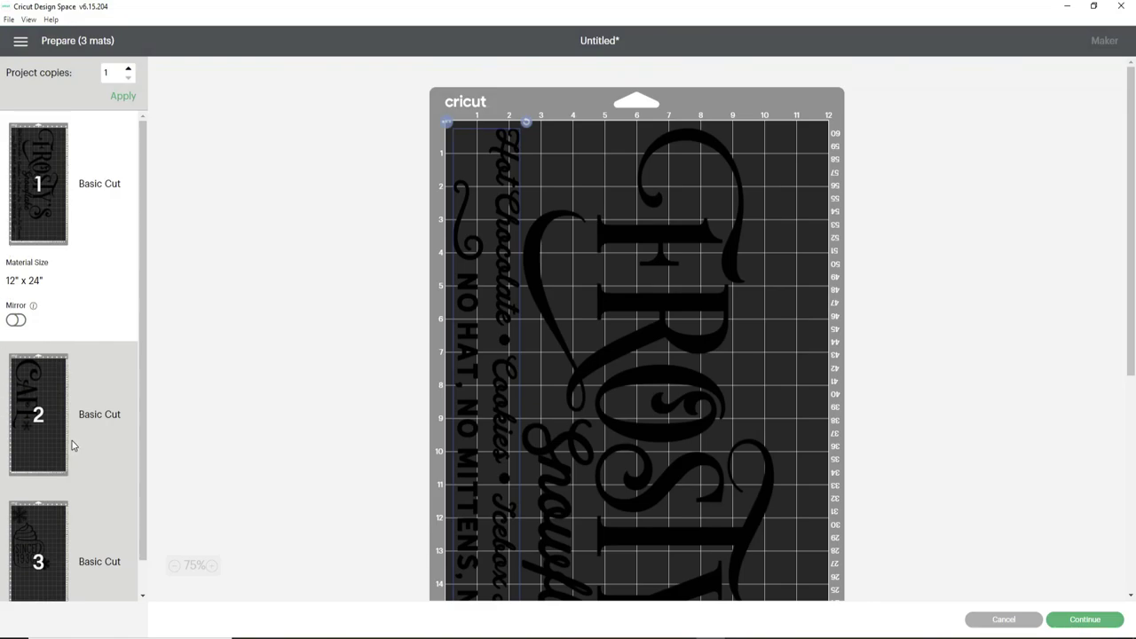
{"action": "left_click", "coordinate": [26, 433]}
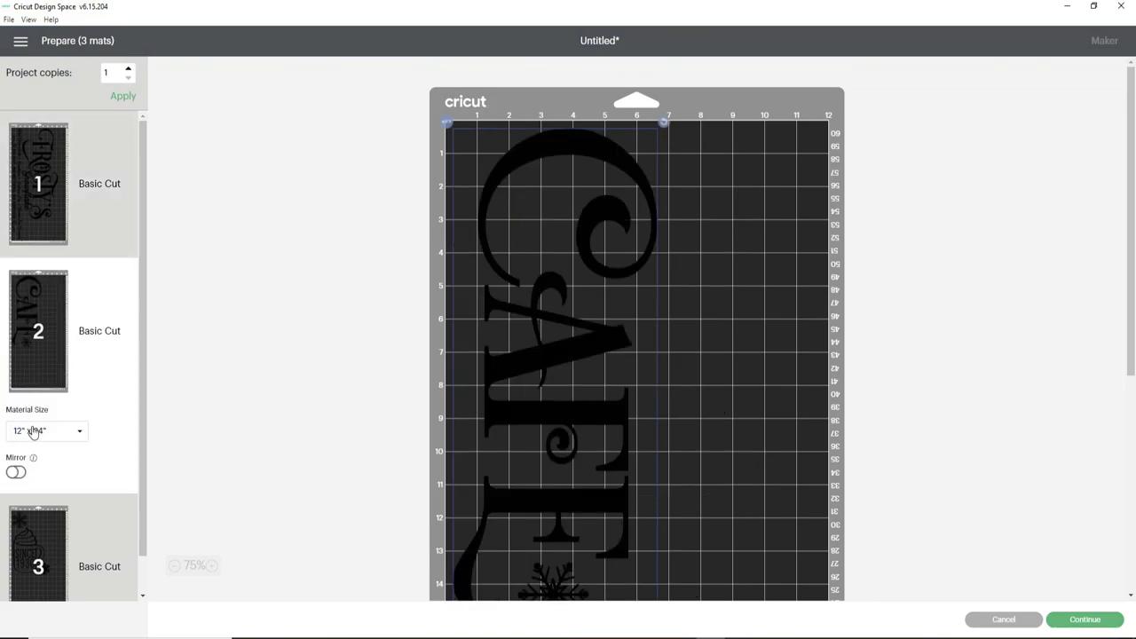
{"action": "left_click", "coordinate": [22, 502]}
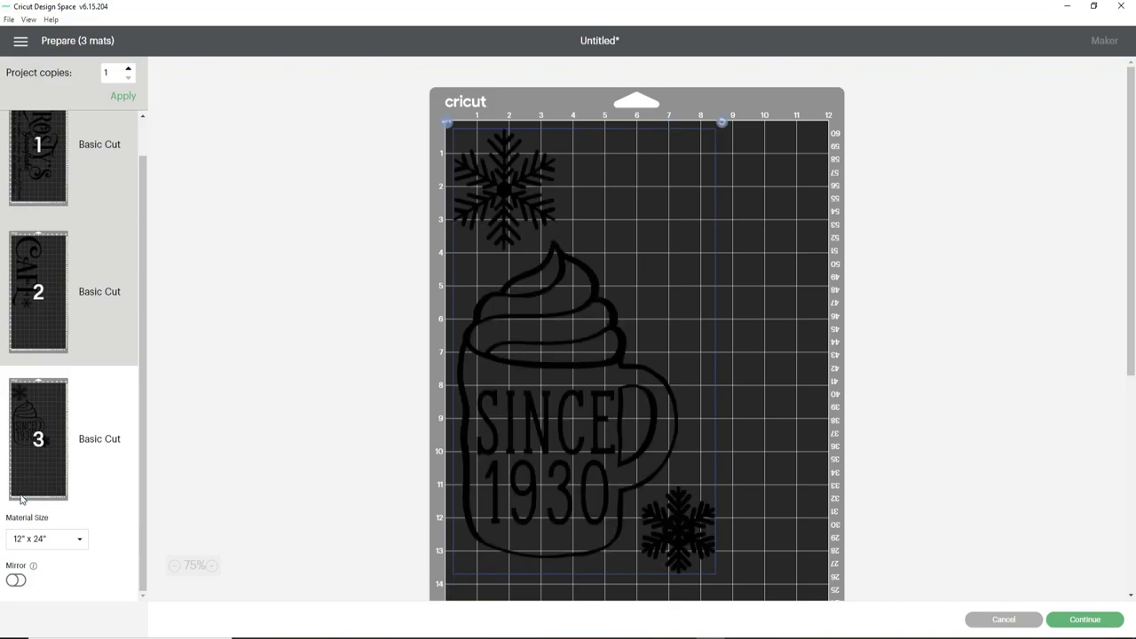
{"action": "left_click", "coordinate": [16, 182]}
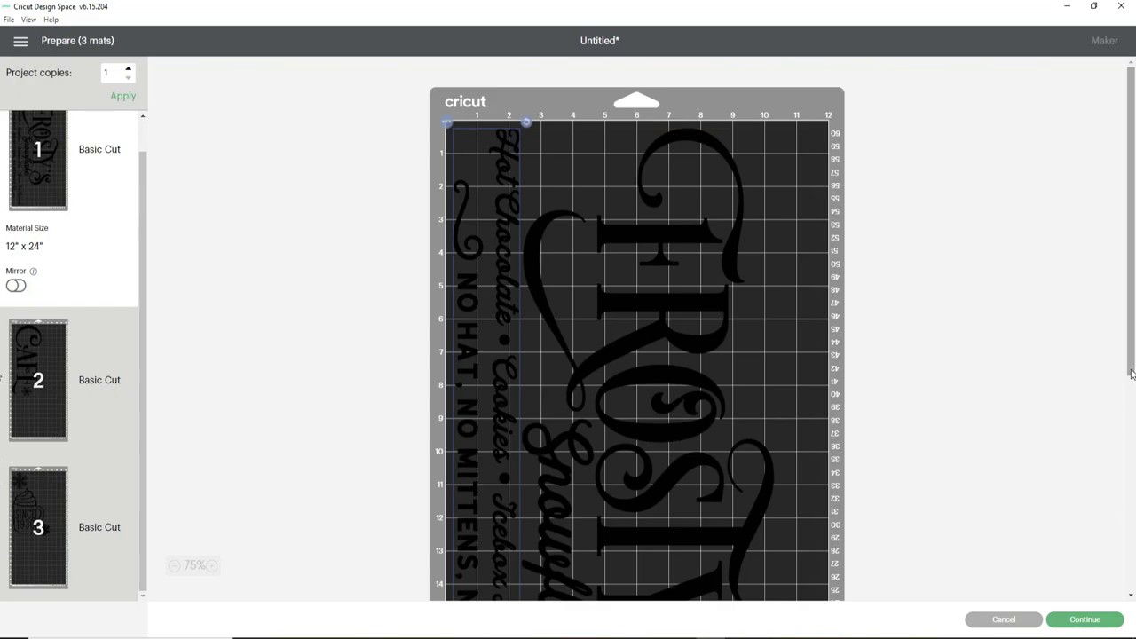
- Continue to the machine setup and set the base material to Vinyl
{"action": "left_click", "coordinate": [1093, 621]}
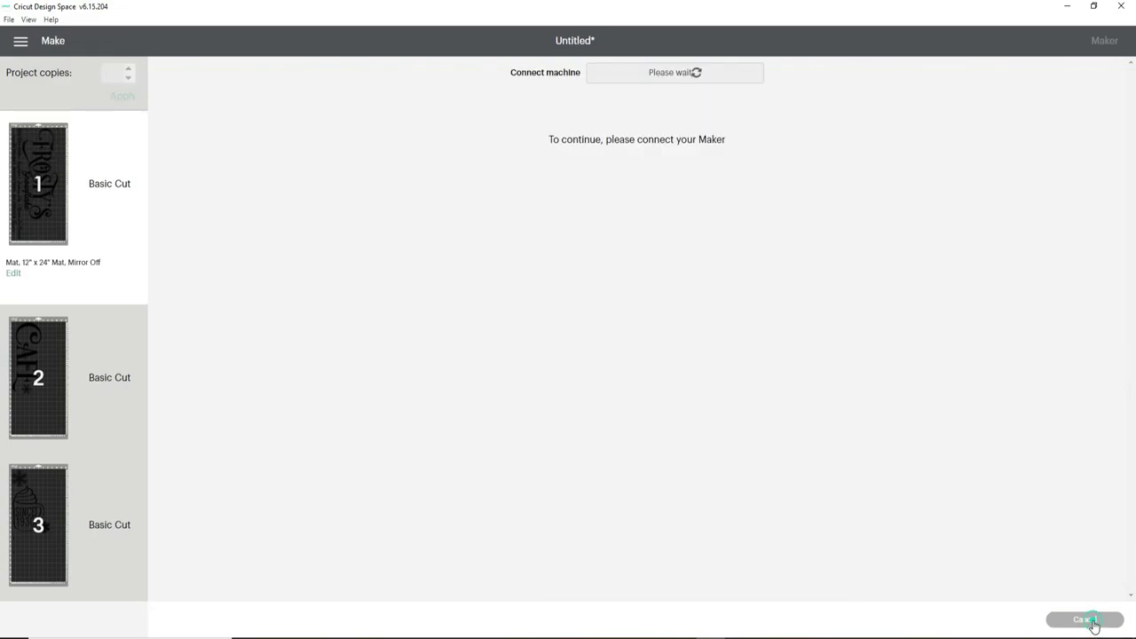
{"action": "left_click", "coordinate": [621, 195]}
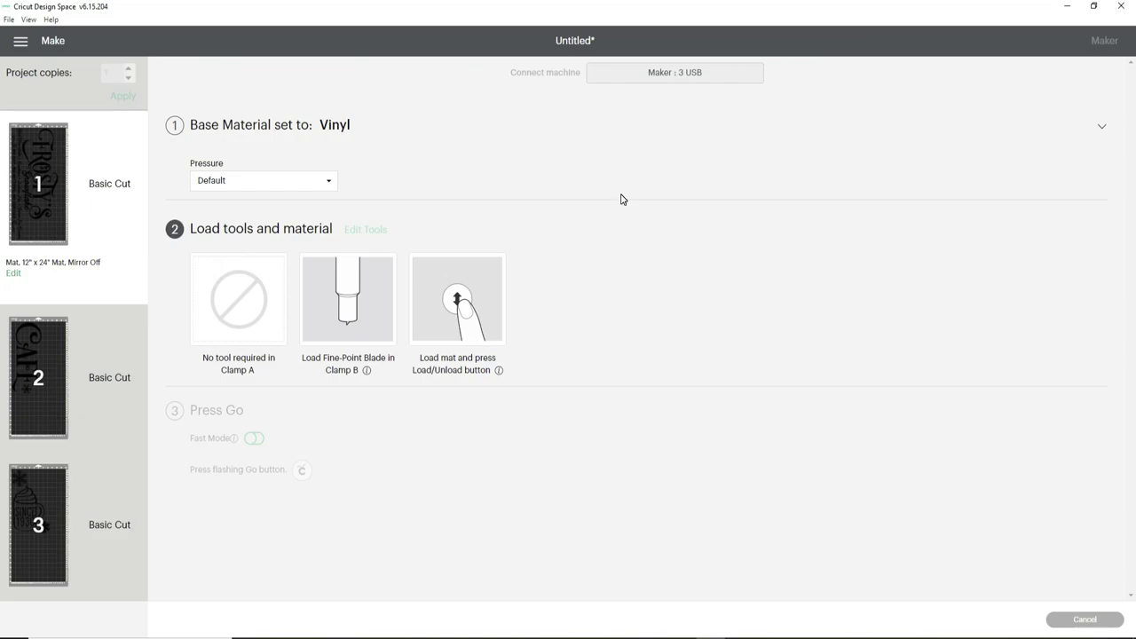